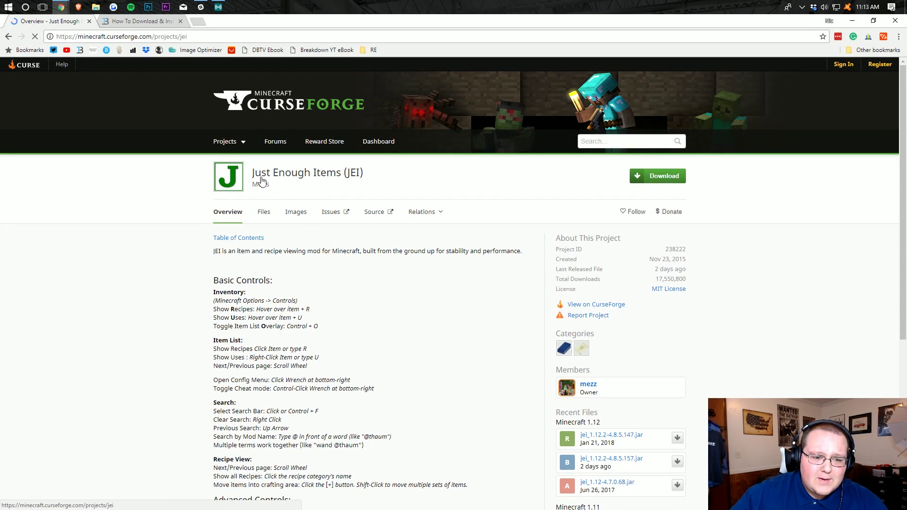
pyautogui.moveTo(252, 173); pyautogui.dragTo(347, 173)
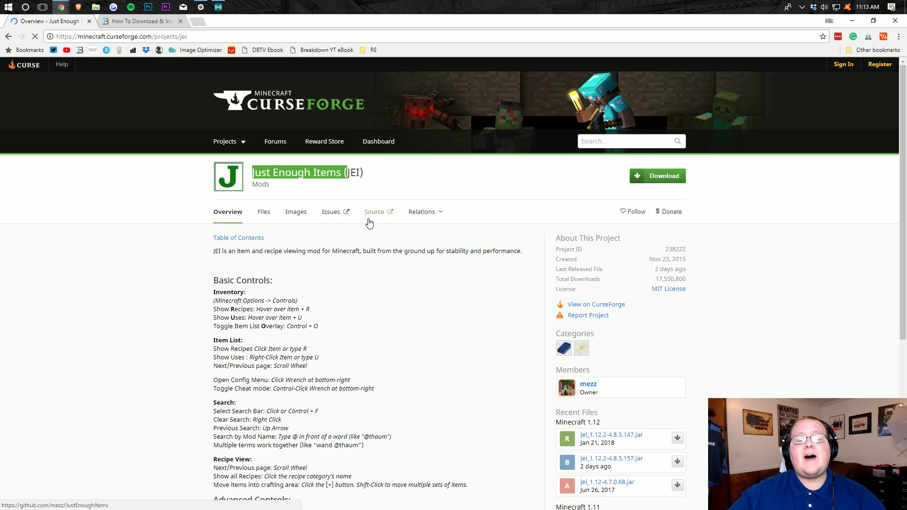
pyautogui.click(406, 191)
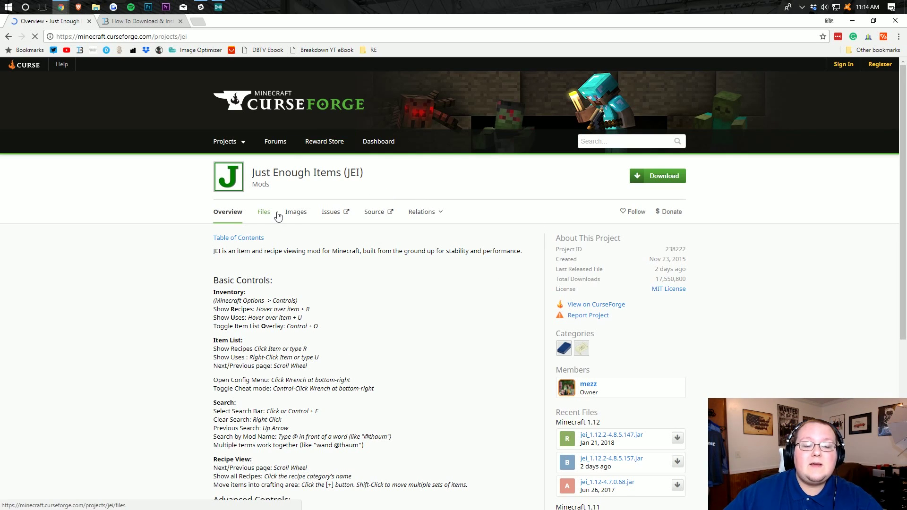
# Open the list of files for the Just Enough Items (JEI) mod and look through the available versions.
pyautogui.click(263, 216)
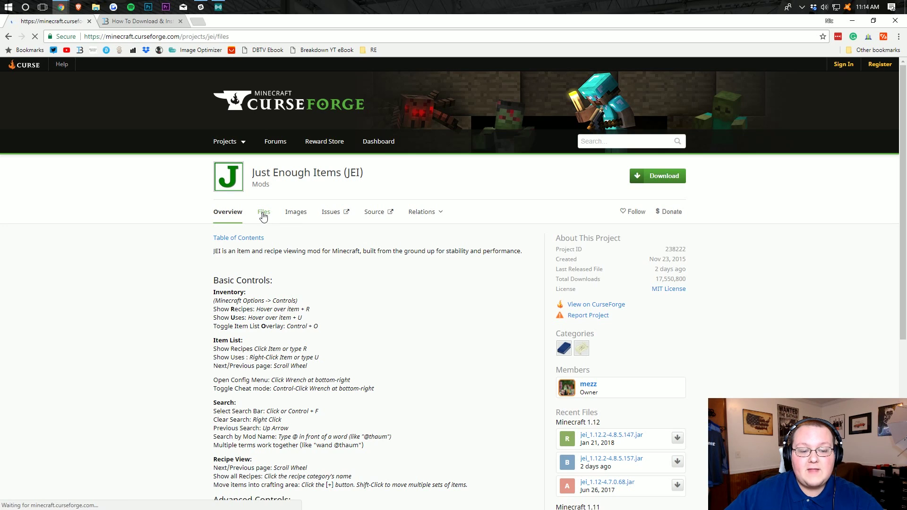
pyautogui.scroll(-1, 378, 254)
pyautogui.scroll(-2, 388, 236)
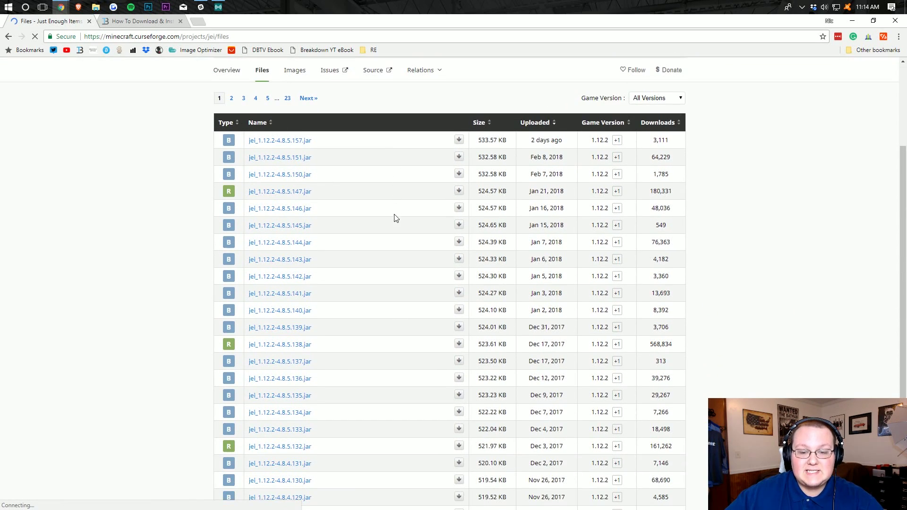
pyautogui.scroll(-4, 362, 163)
pyautogui.scroll(7, 366, 199)
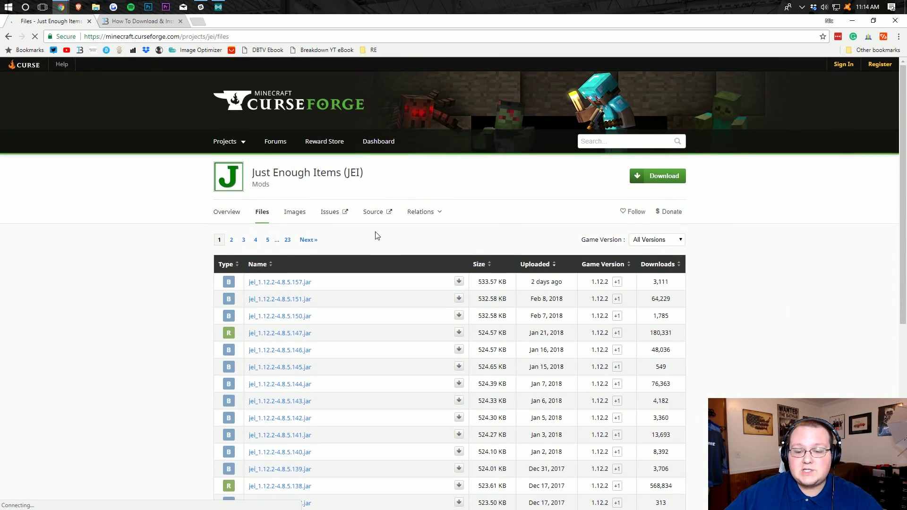
pyautogui.scroll(-1, 375, 235)
pyautogui.scroll(-1, 375, 220)
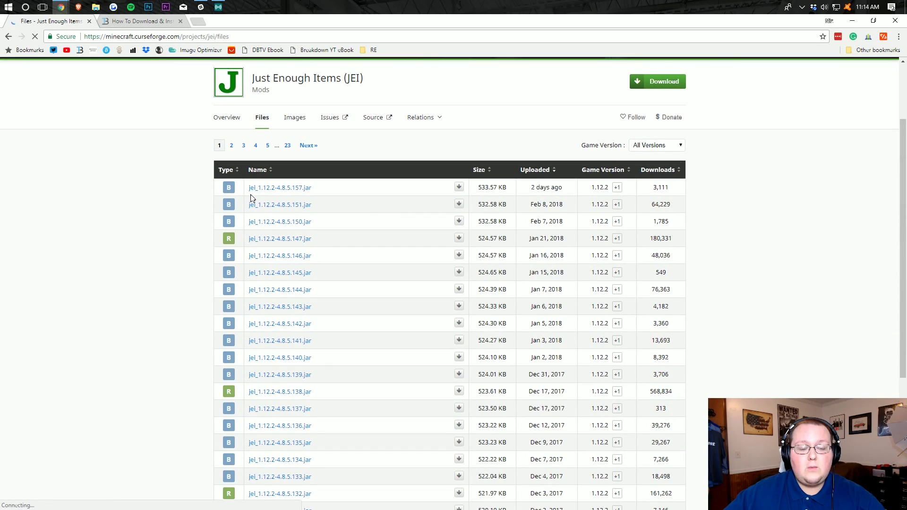
# Download the newest JEI build, jei_1.12.2-4.8.5.157.jar, and keep the file.
pyautogui.click(297, 189)
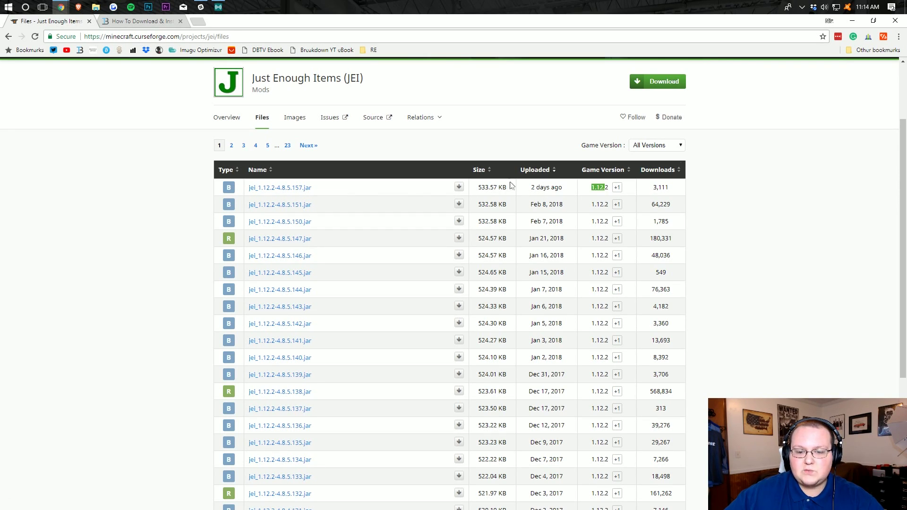
pyautogui.click(459, 187)
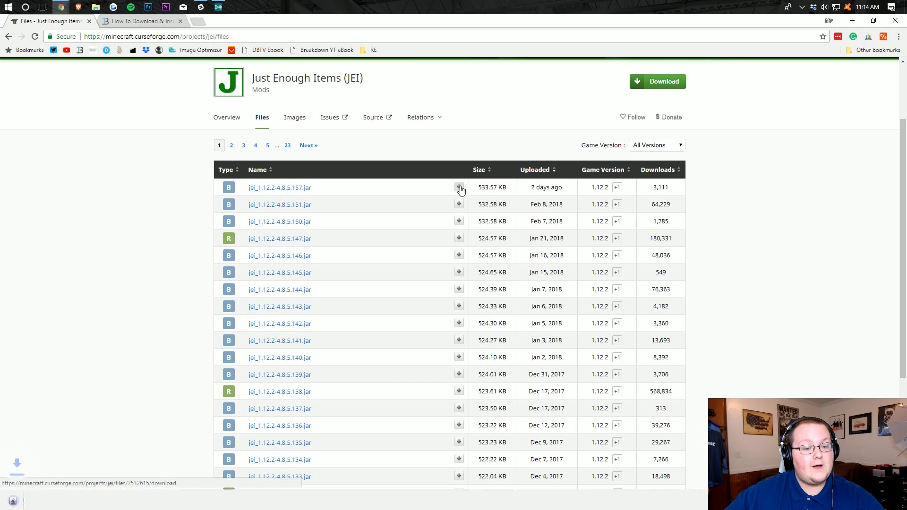
pyautogui.click(169, 499)
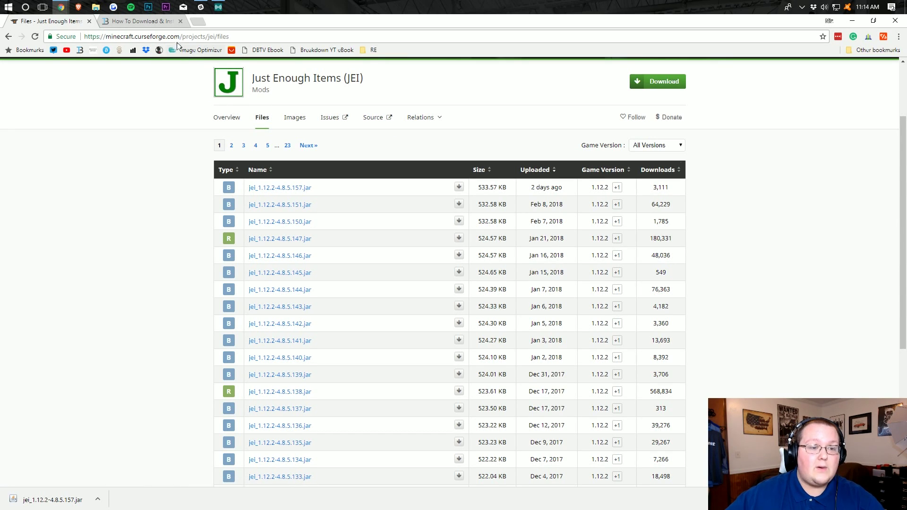
# Open the Forge download site from the TheBreakdown.xyz article on installing Forge.
pyautogui.click(152, 24)
pyautogui.moveTo(313, 98)
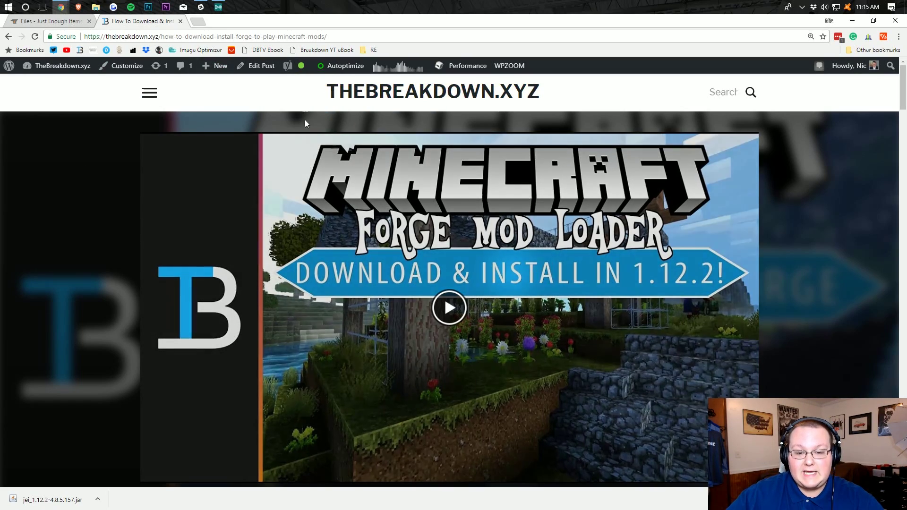
pyautogui.scroll(-10, 334, 116)
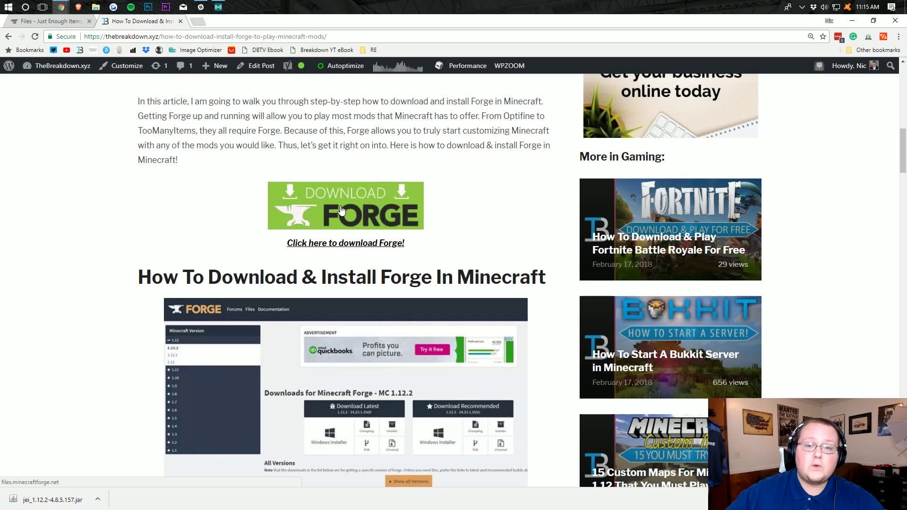
pyautogui.click(341, 210)
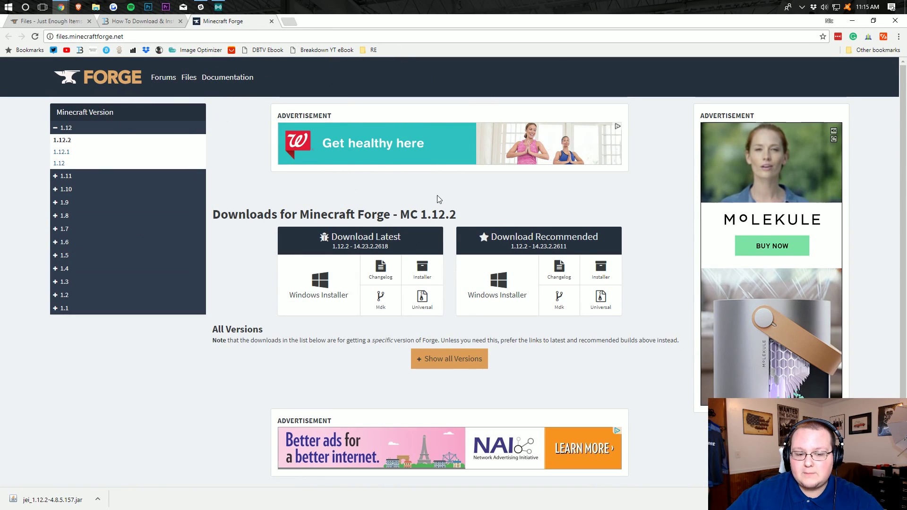
pyautogui.moveTo(456, 215); pyautogui.dragTo(409, 213)
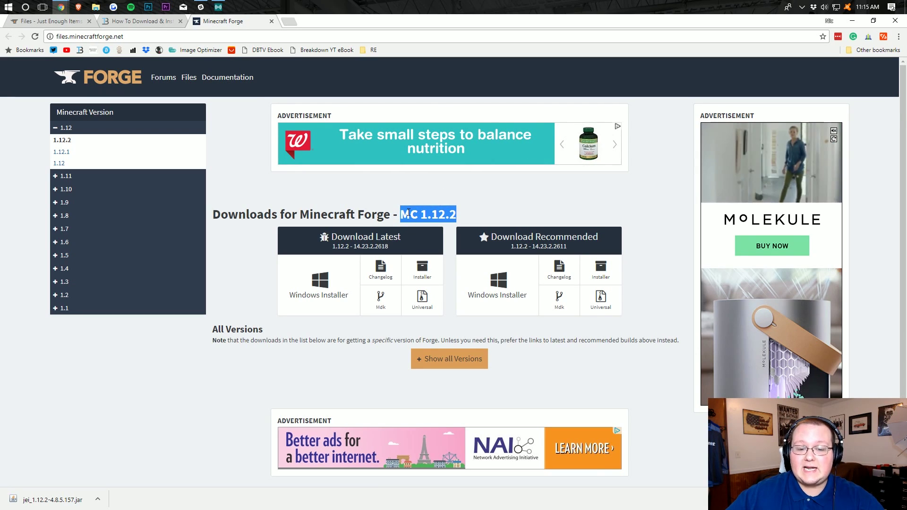
pyautogui.click(408, 213)
pyautogui.moveTo(457, 215); pyautogui.dragTo(394, 215)
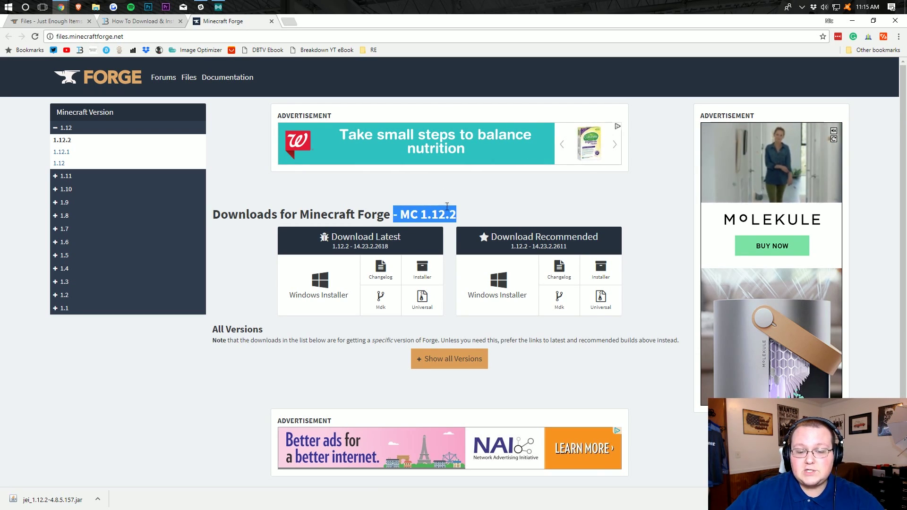
pyautogui.click(447, 207)
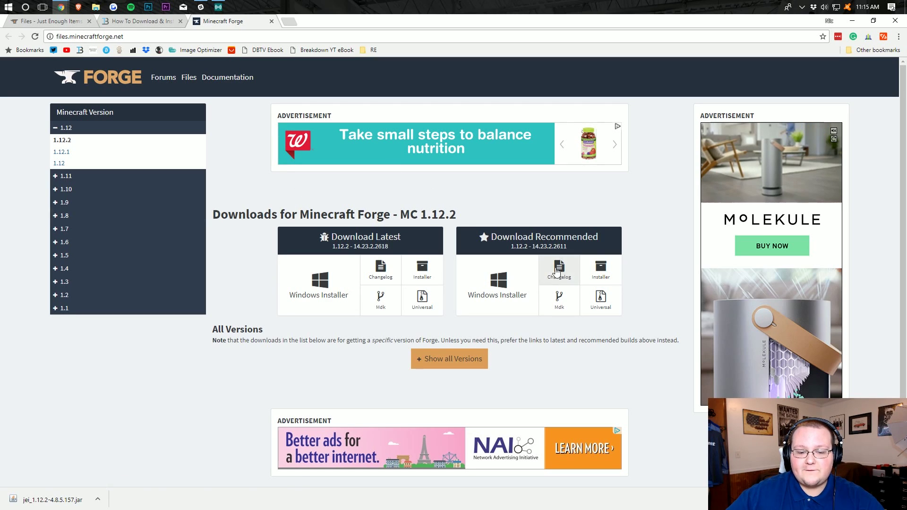
# Download the latest Forge 1.12.2-14.23.2.2618 installer, skipping the advertisement, keep the file and close the ad page.
pyautogui.click(423, 274)
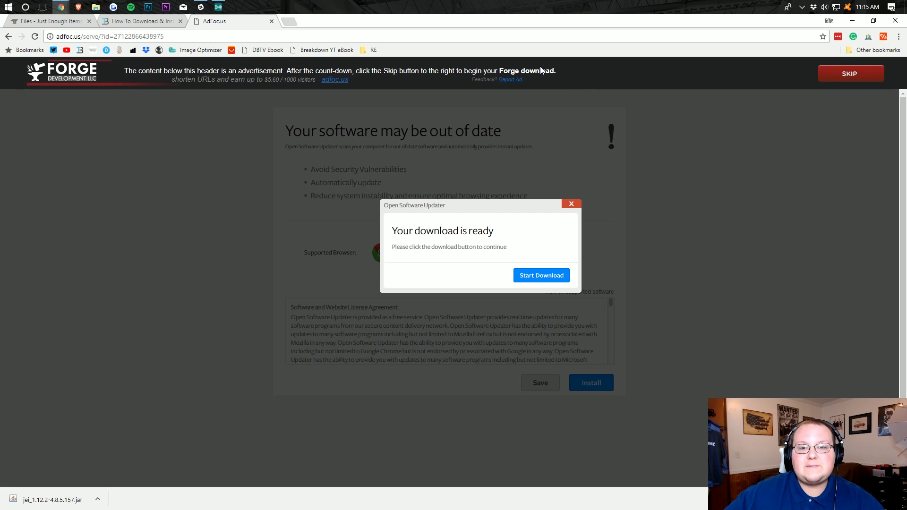
pyautogui.click(851, 80)
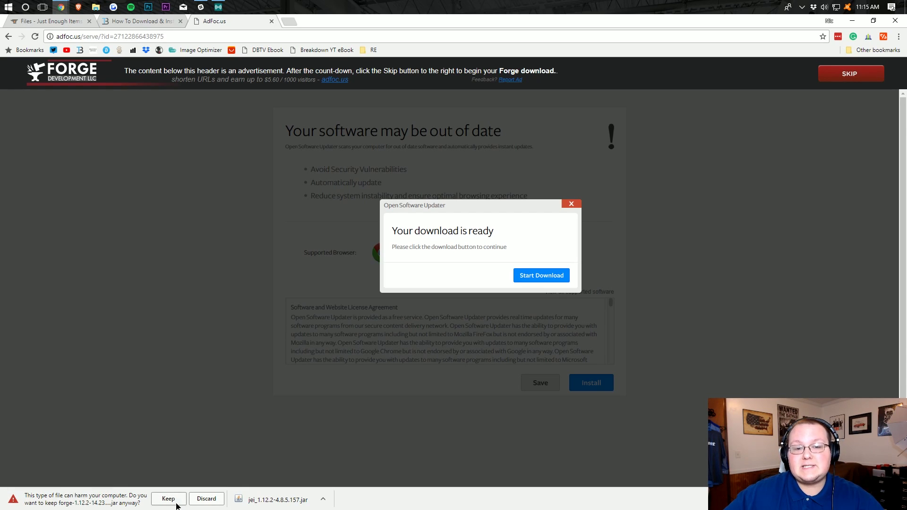
pyautogui.click(169, 500)
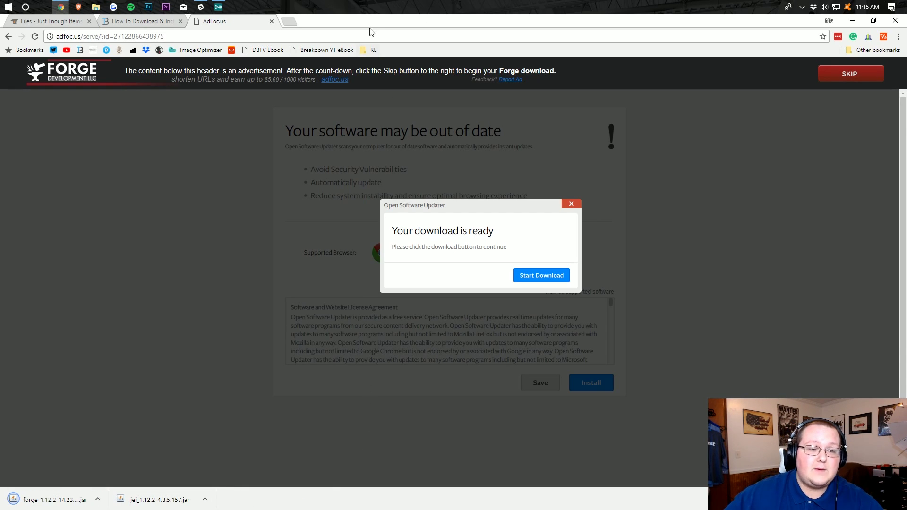
pyautogui.click(269, 22)
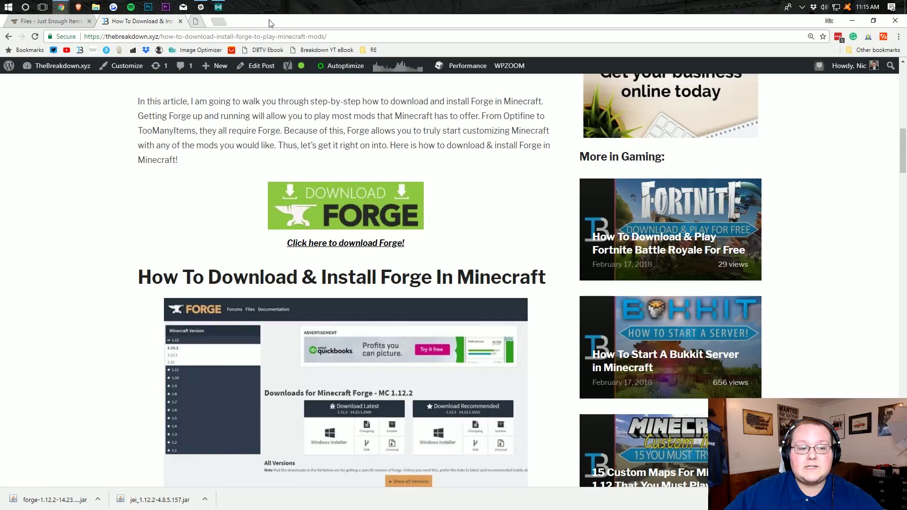
# Minimize the browser and move the downloaded JEI and Forge jar files together towards the middle of the desktop.
pyautogui.click(852, 21)
pyautogui.moveTo(263, 190); pyautogui.dragTo(5, 21)
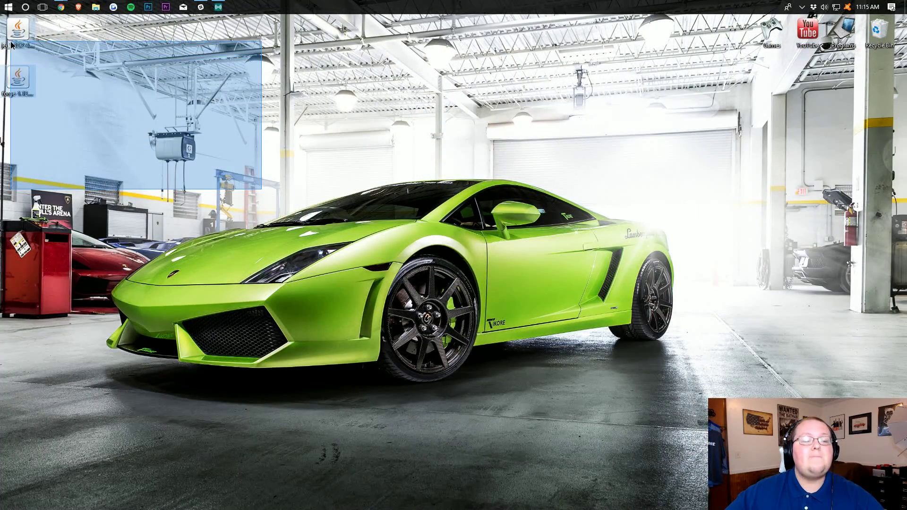
pyautogui.moveTo(18, 75); pyautogui.dragTo(487, 80)
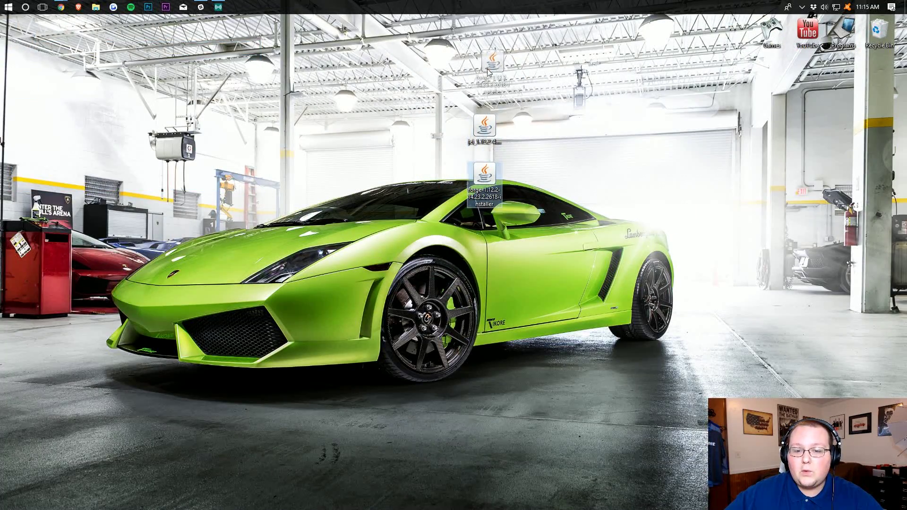
pyautogui.moveTo(491, 119)
pyautogui.mouseDown()
pyautogui.moveTo(492, 165)
pyautogui.moveTo(492, 117)
pyautogui.mouseUp()
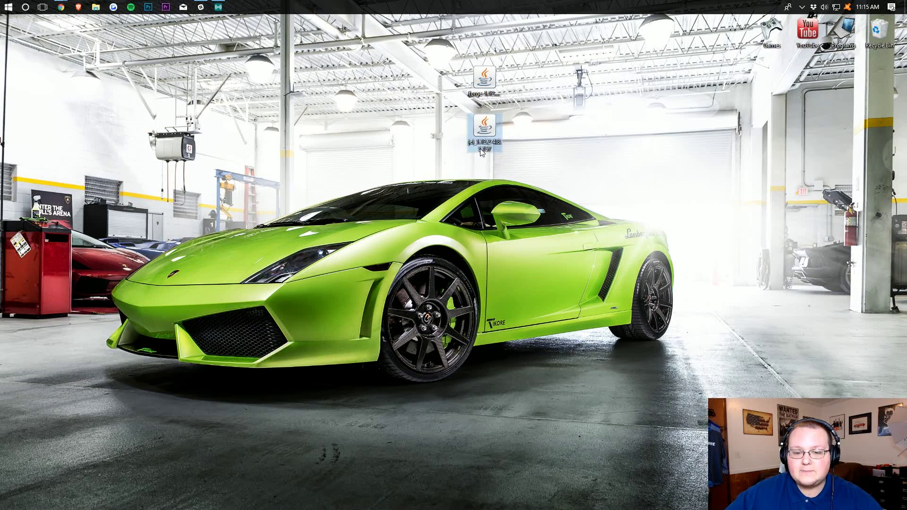
pyautogui.click(394, 106)
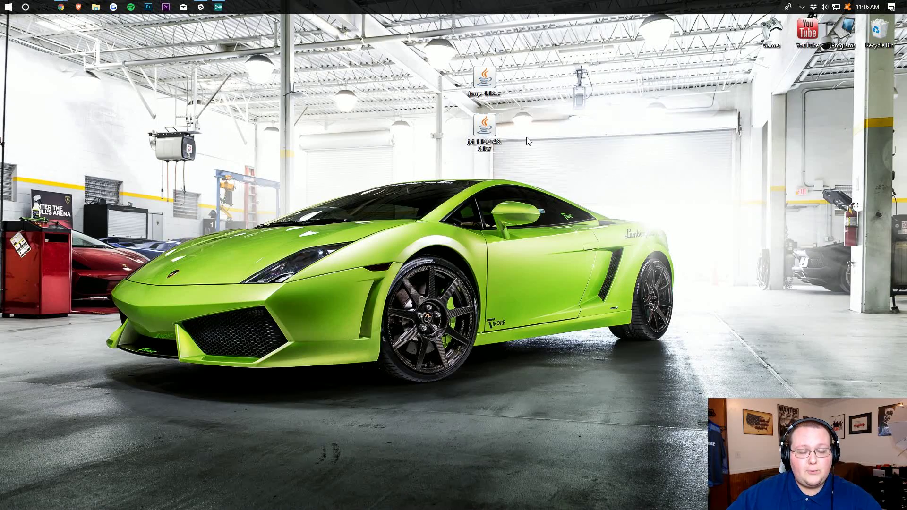
# Run "downloads" to view the Downloads folder containing the Forge installer, move the desktop installer away from the JEI file, and close the folder.
pyautogui.press('super+r')
pyautogui.write('downloads')
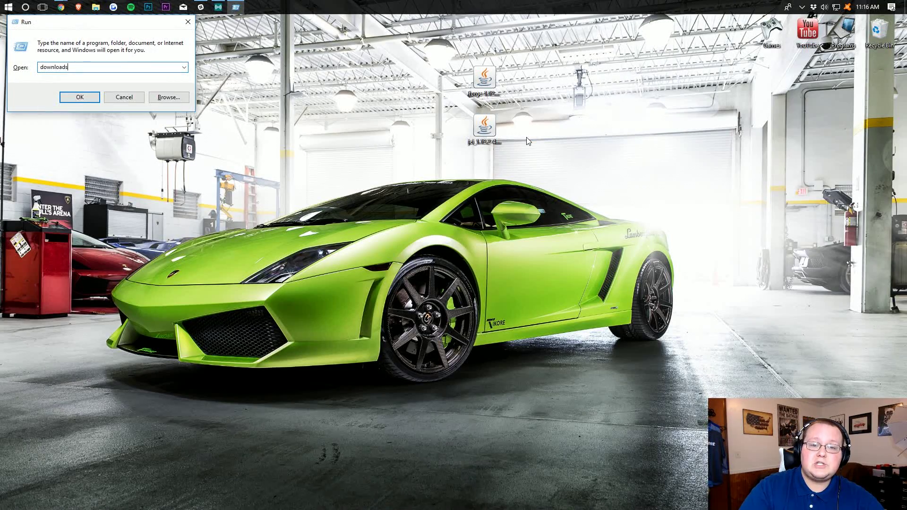
pyautogui.press('Return')
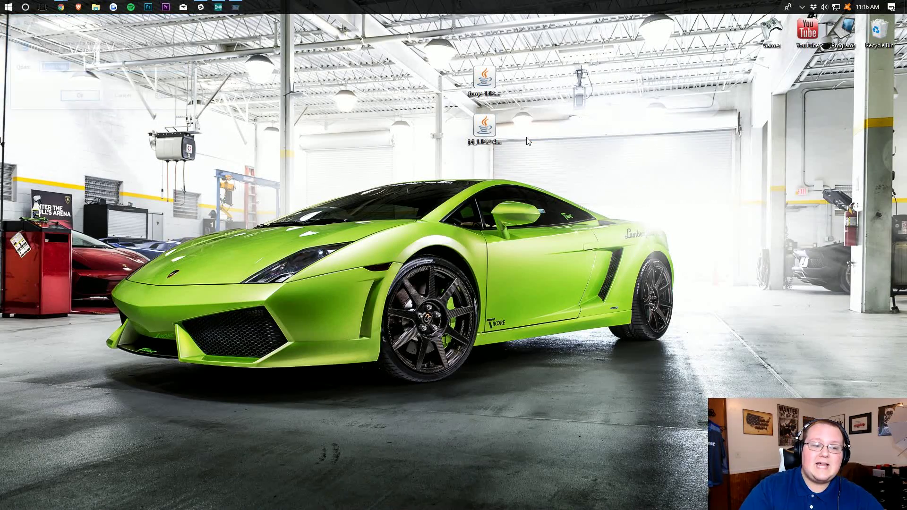
pyautogui.moveTo(449, 123); pyautogui.dragTo(455, 166)
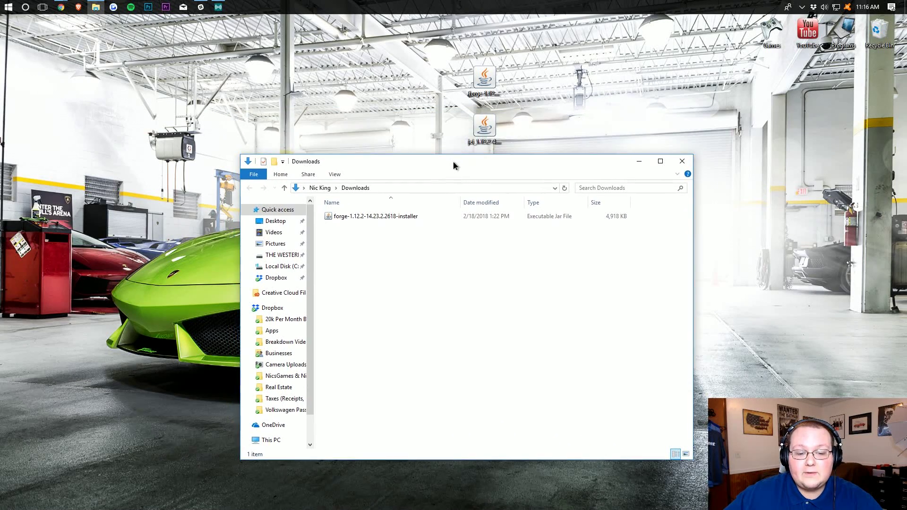
pyautogui.moveTo(484, 80); pyautogui.dragTo(413, 79)
pyautogui.click(684, 164)
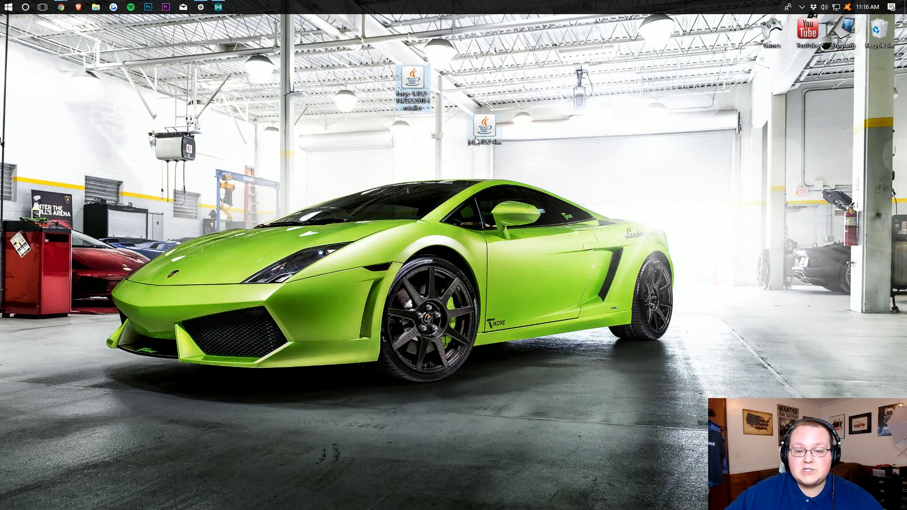
# Move the JEI file aside, run the Forge 1.12.2-14.23.2.2618 installer, and install the client into the .minecraft folder.
pyautogui.moveTo(485, 126); pyautogui.dragTo(557, 179)
pyautogui.click(409, 81)
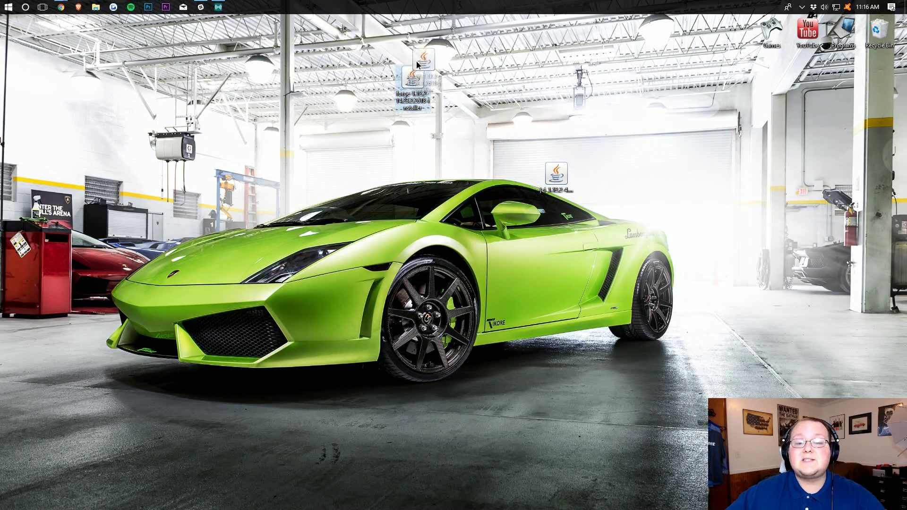
pyautogui.rightClick(410, 82)
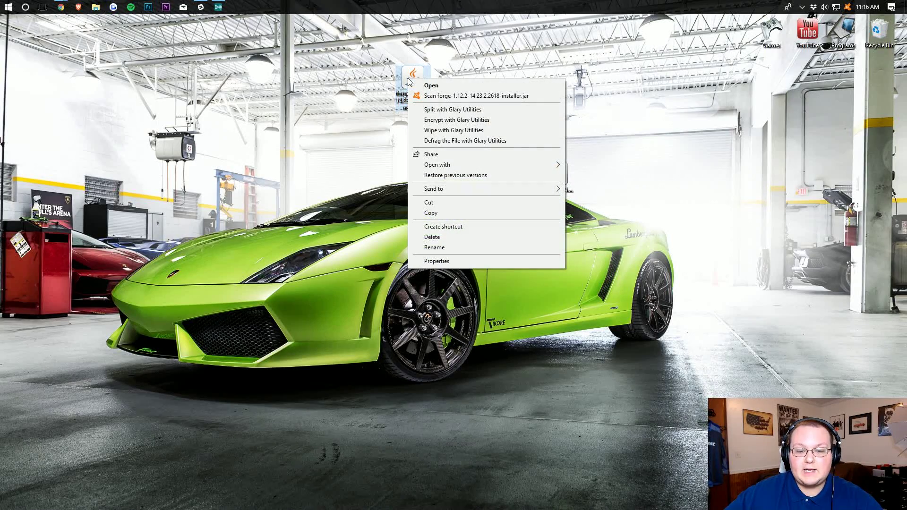
pyautogui.moveTo(473, 162)
pyautogui.click(600, 163)
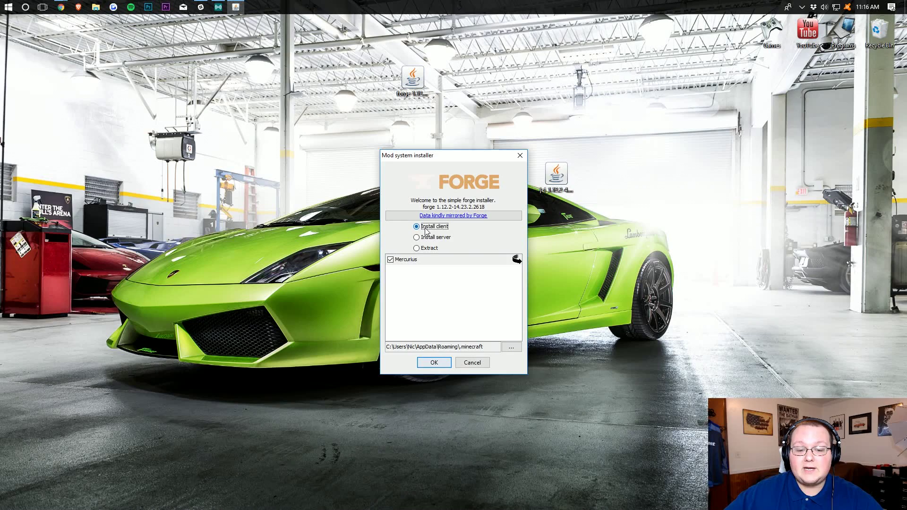
pyautogui.click(428, 364)
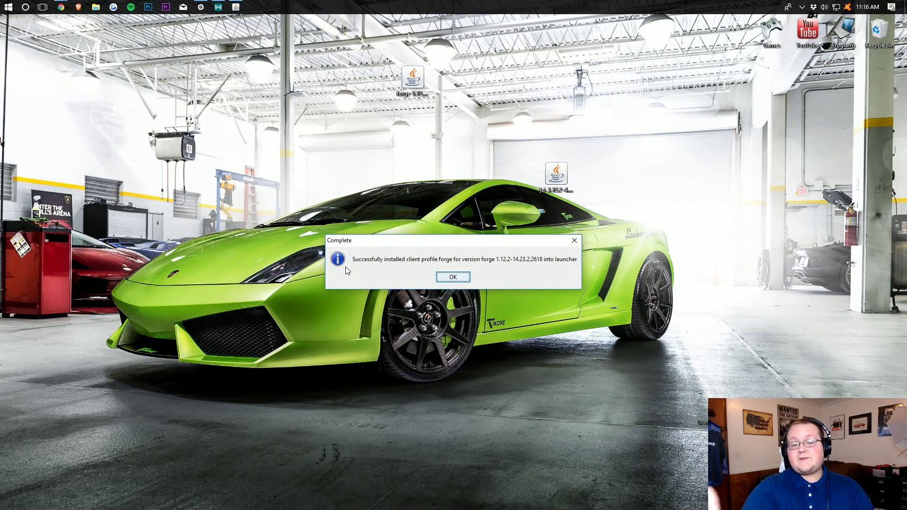
pyautogui.click(454, 278)
# Move the JEI jar to the middle of the desktop and the Forge installer out of the way near the shortcuts.
pyautogui.moveTo(556, 174); pyautogui.dragTo(457, 123)
pyautogui.moveTo(413, 78); pyautogui.dragTo(735, 78)
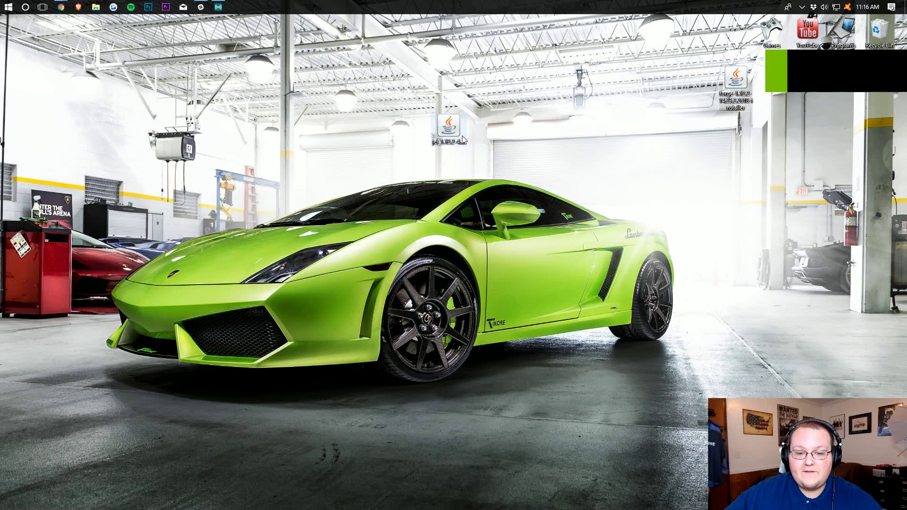
pyautogui.click(437, 130)
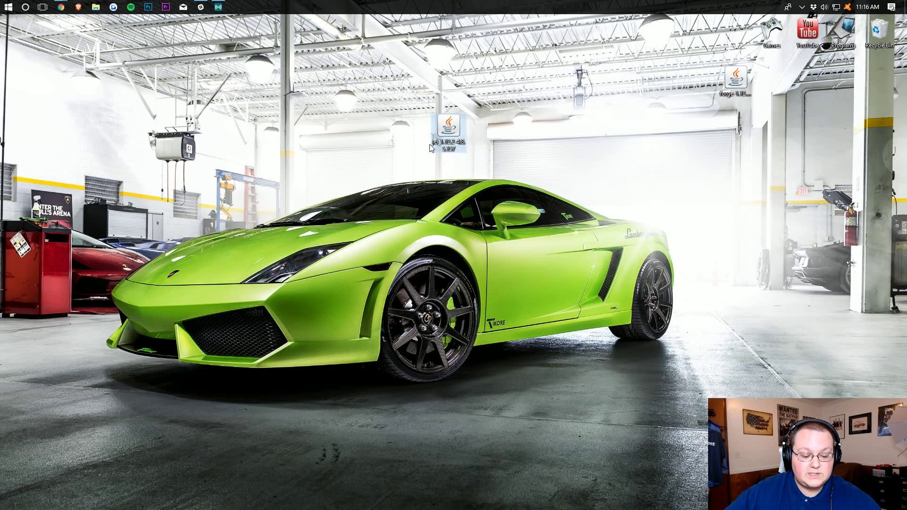
# Run "%appdata%" to show the Roaming folder and open the .minecraft folder in it.
pyautogui.press('super+r')
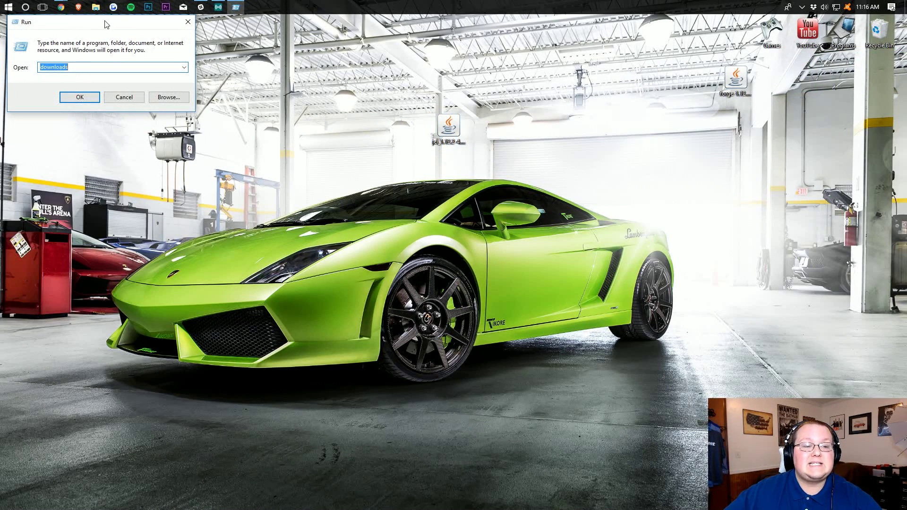
pyautogui.moveTo(106, 24); pyautogui.dragTo(419, 171)
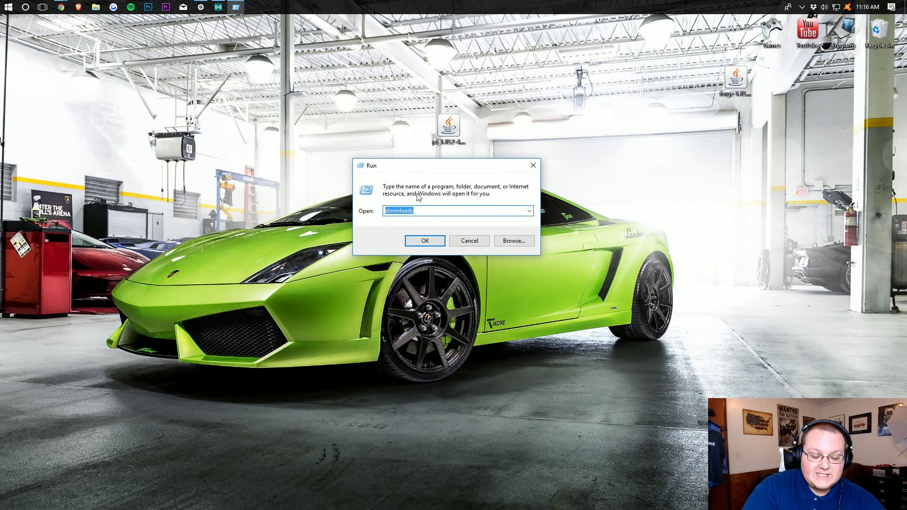
pyautogui.write('%appdata')
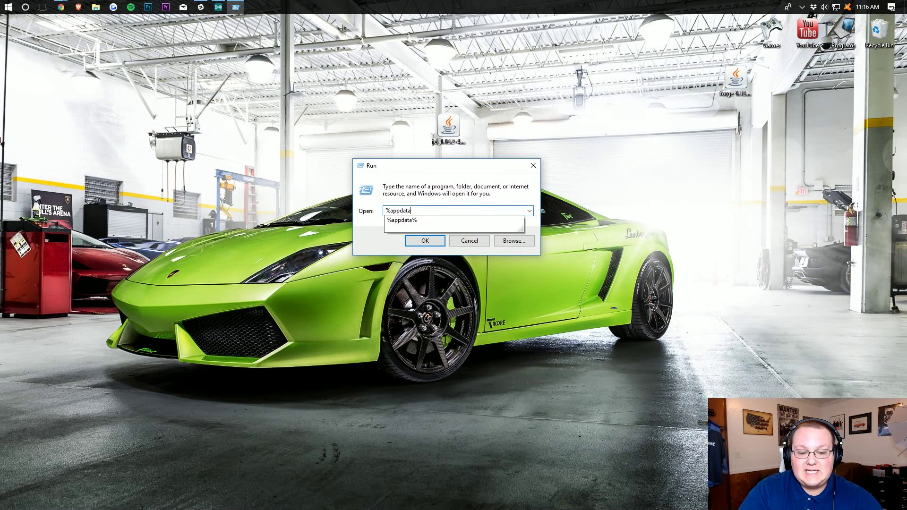
pyautogui.write('%')
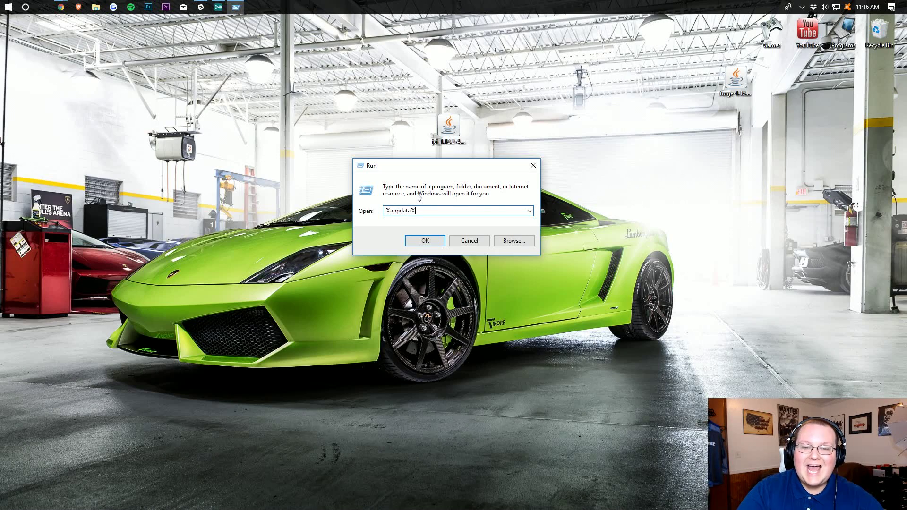
pyautogui.press('Return')
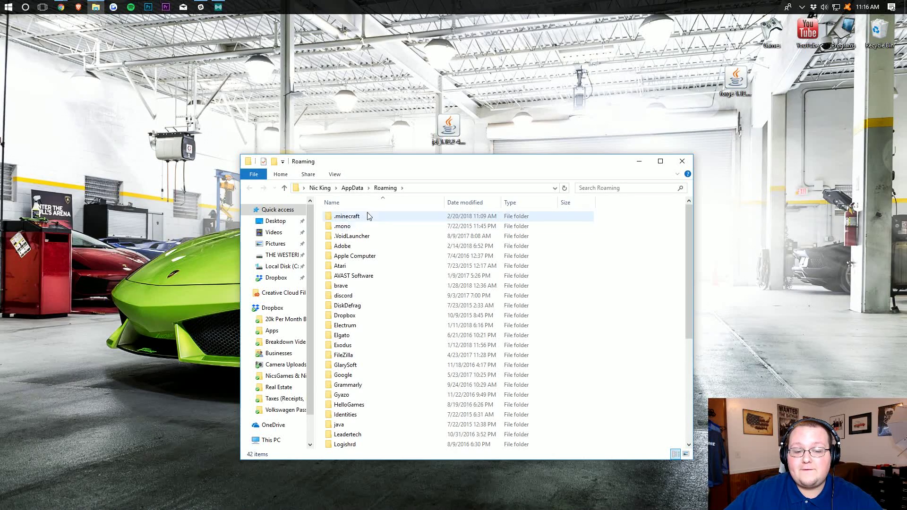
pyautogui.doubleClick(345, 217)
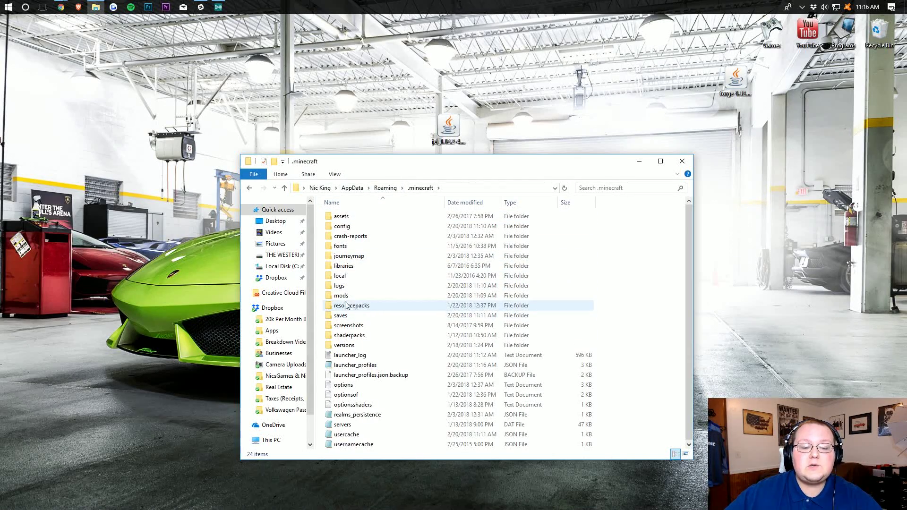
# Check the existing mods folder in .minecraft and delete it to the Recycle Bin.
pyautogui.doubleClick(342, 296)
pyautogui.hotkey('alt', 'Left')
pyautogui.moveTo(342, 295); pyautogui.dragTo(878, 29)
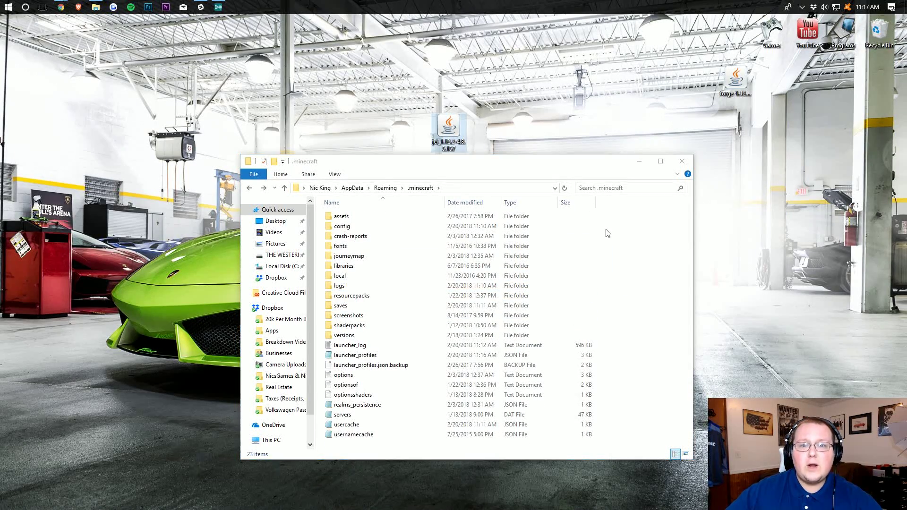
# Create a new folder named "mods" in the .minecraft folder.
pyautogui.rightClick(643, 266)
pyautogui.moveTo(678, 367)
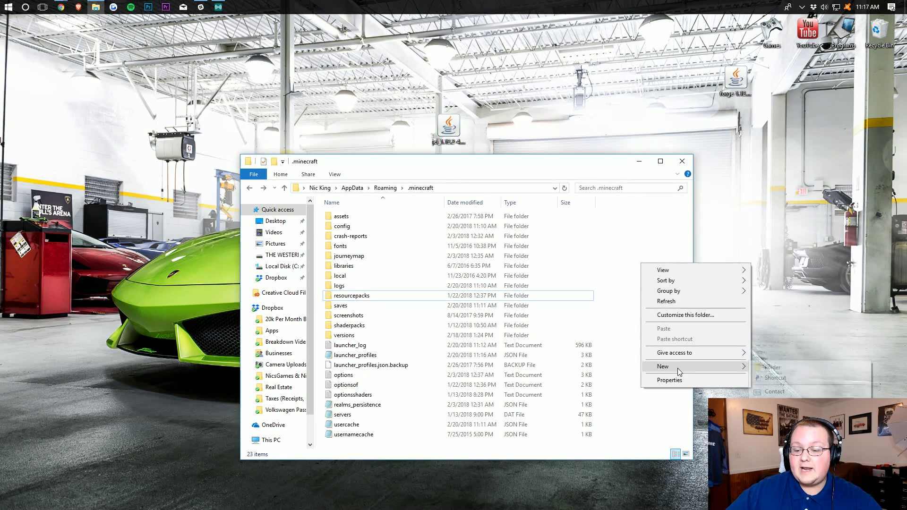
pyautogui.click(824, 371)
pyautogui.write('mods')
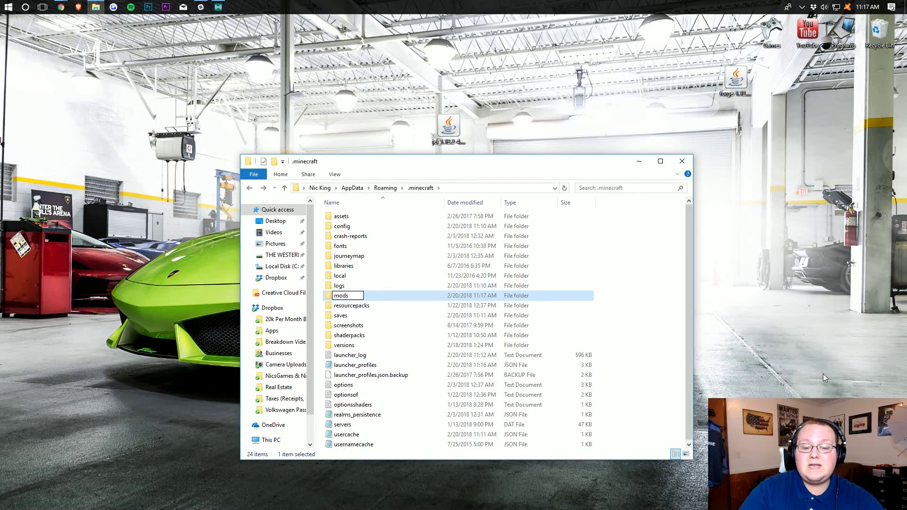
pyautogui.press('Return')
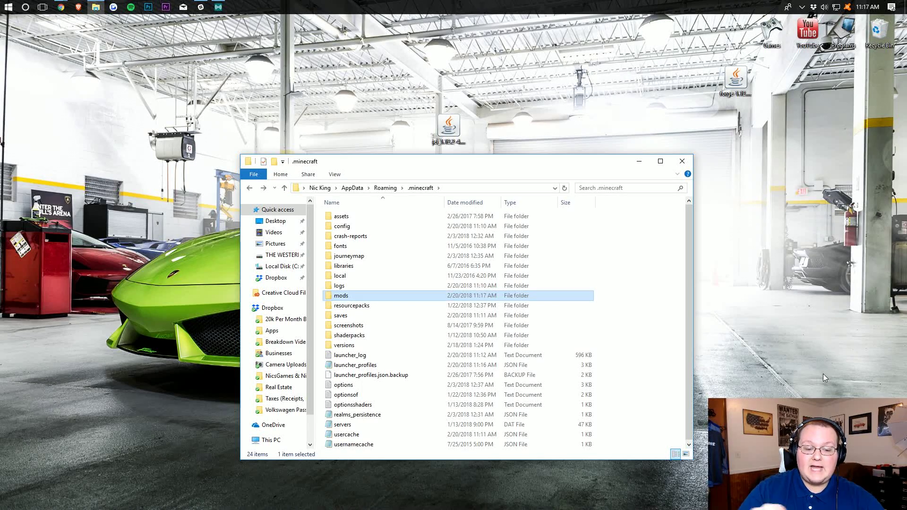
# Open the new mods folder, copy the JEI jar from the desktop into it, and close the window.
pyautogui.doubleClick(357, 298)
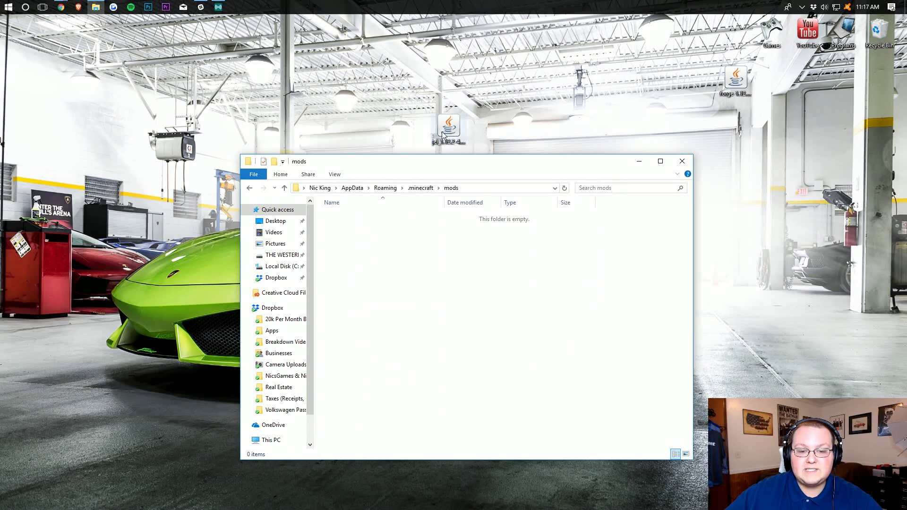
pyautogui.moveTo(448, 126); pyautogui.dragTo(395, 252)
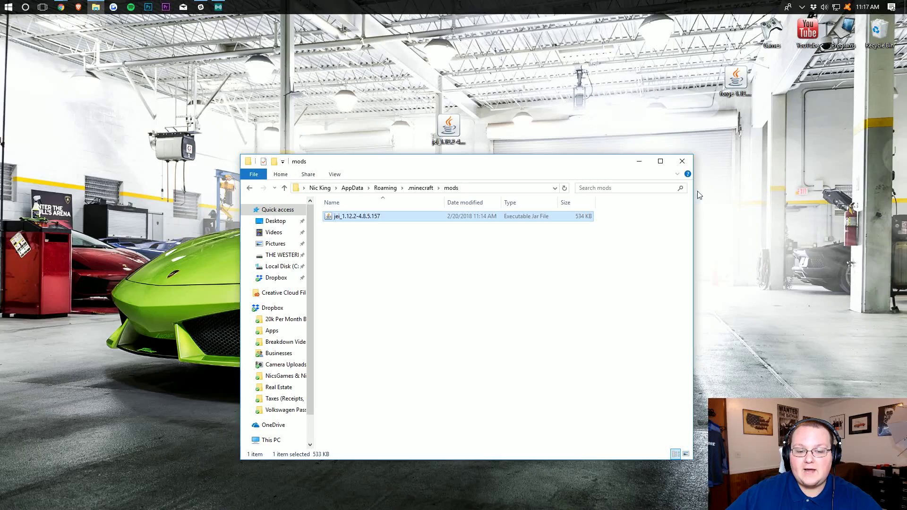
pyautogui.click(682, 161)
# Start the Minecraft launcher from the desktop Games folder and choose the forge 1.12.2-forge1.12.2-14.23.2.2618 profile.
pyautogui.doubleClick(772, 32)
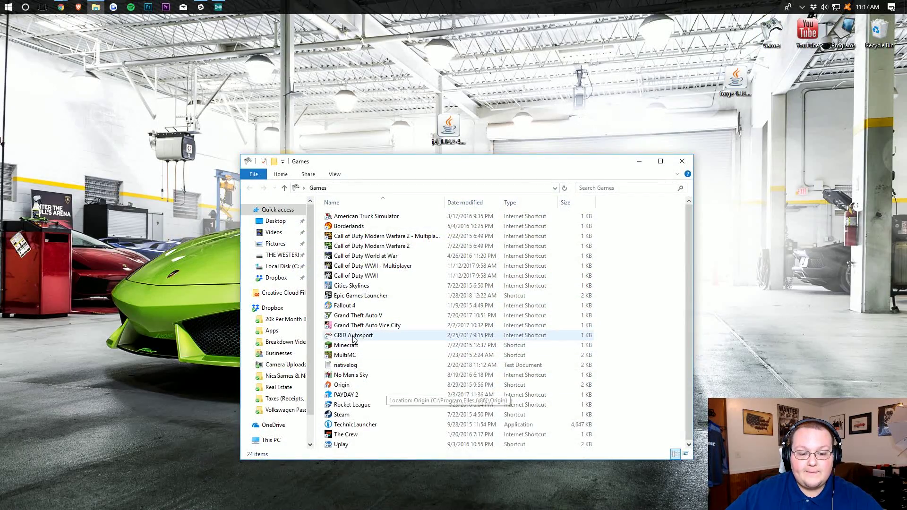
pyautogui.doubleClick(347, 346)
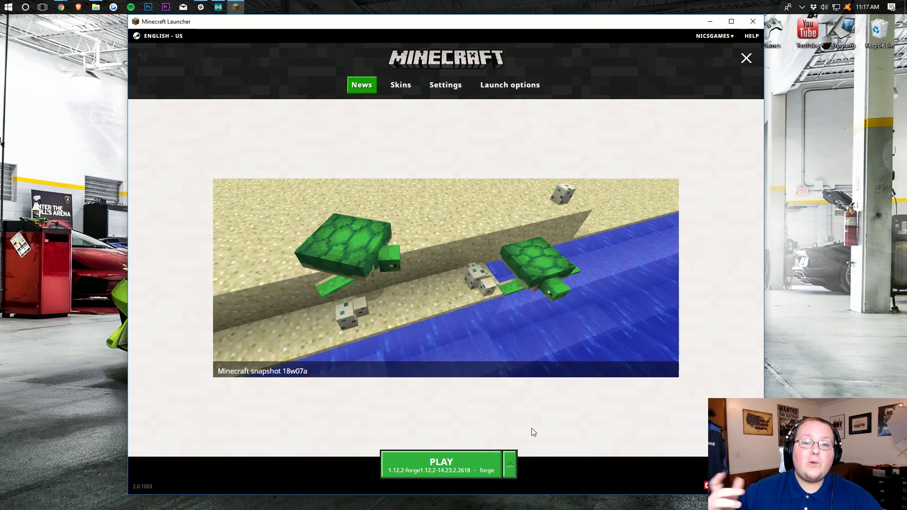
pyautogui.click(510, 465)
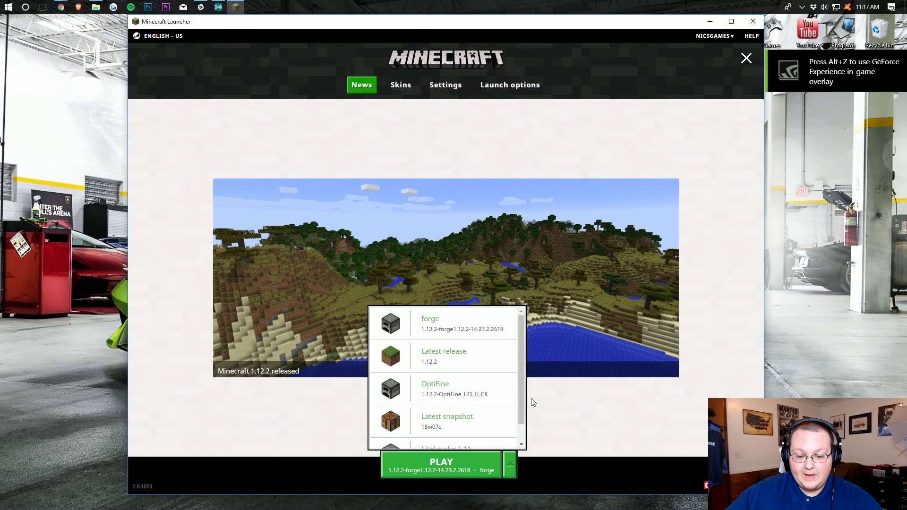
pyautogui.click(438, 327)
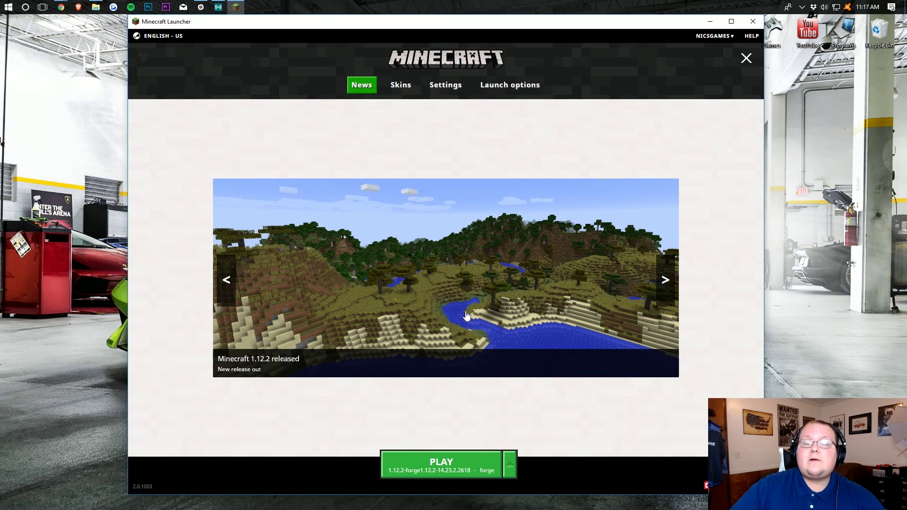
# In the forge profile's launch options, set the version to release 1.12.2-forge1.12.2-14.23.2.2618 and save the profile.
pyautogui.click(496, 85)
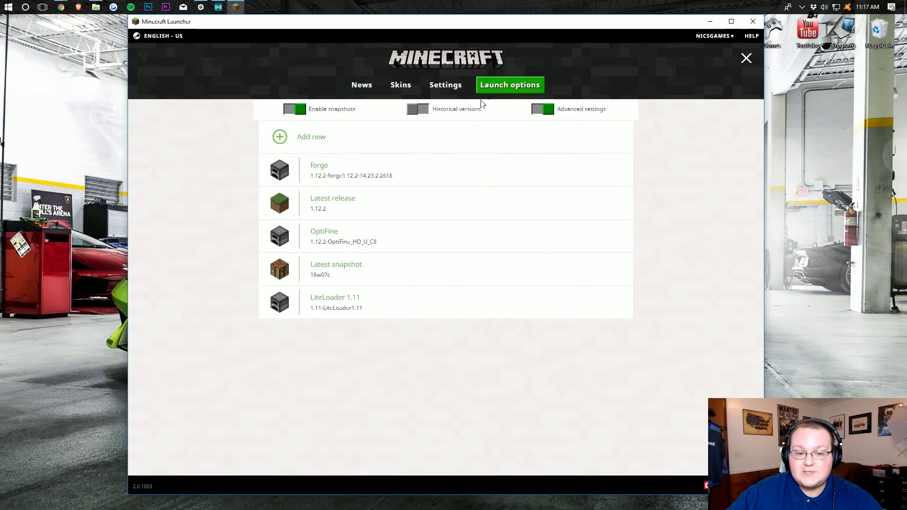
pyautogui.click(368, 171)
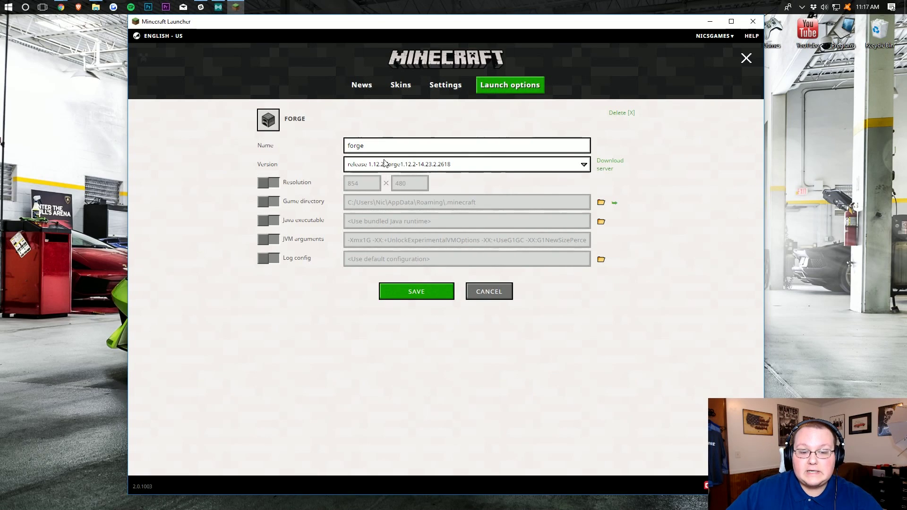
pyautogui.click(457, 167)
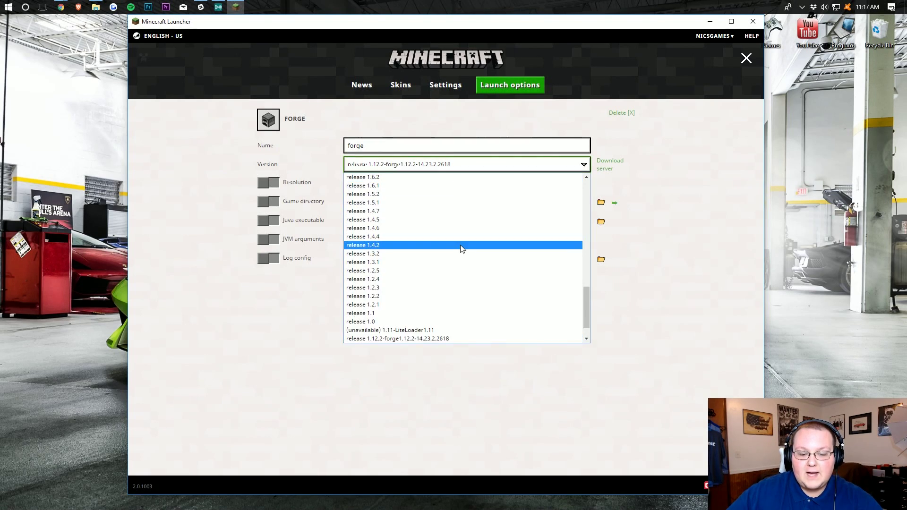
pyautogui.scroll(-1, 458, 256)
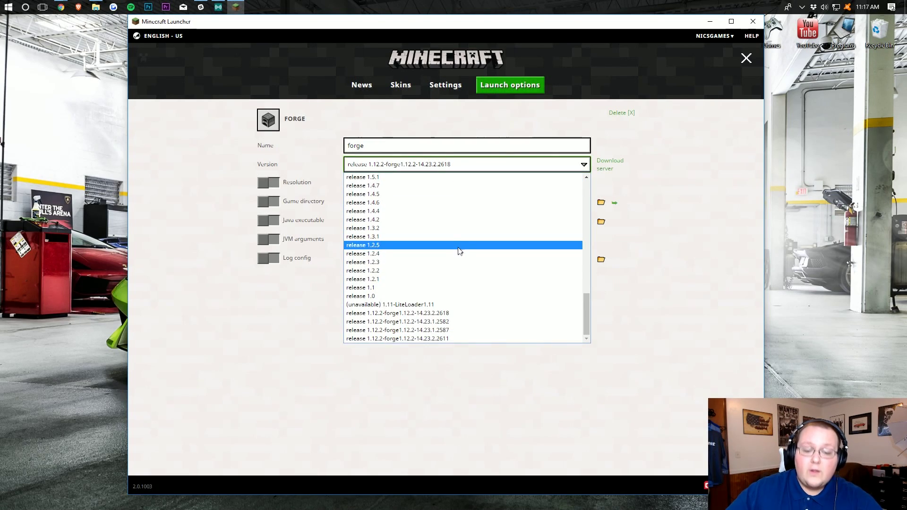
pyautogui.click(445, 313)
pyautogui.click(444, 290)
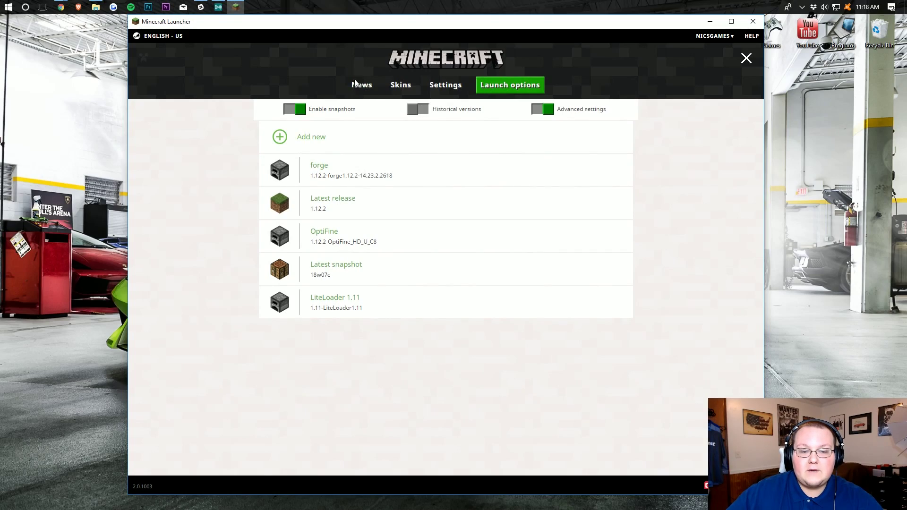
# Return to the launcher's news page, start the game with the forge profile, and maximize the game window.
pyautogui.click(357, 87)
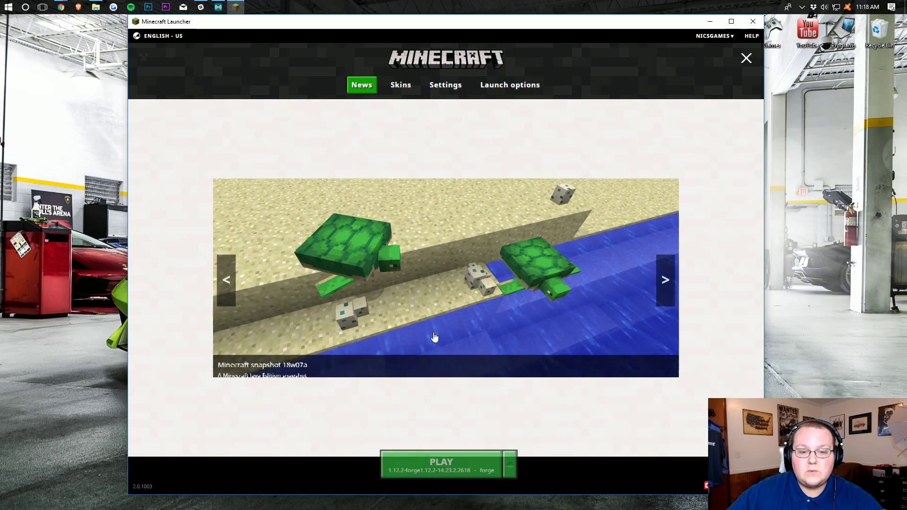
pyautogui.click(453, 461)
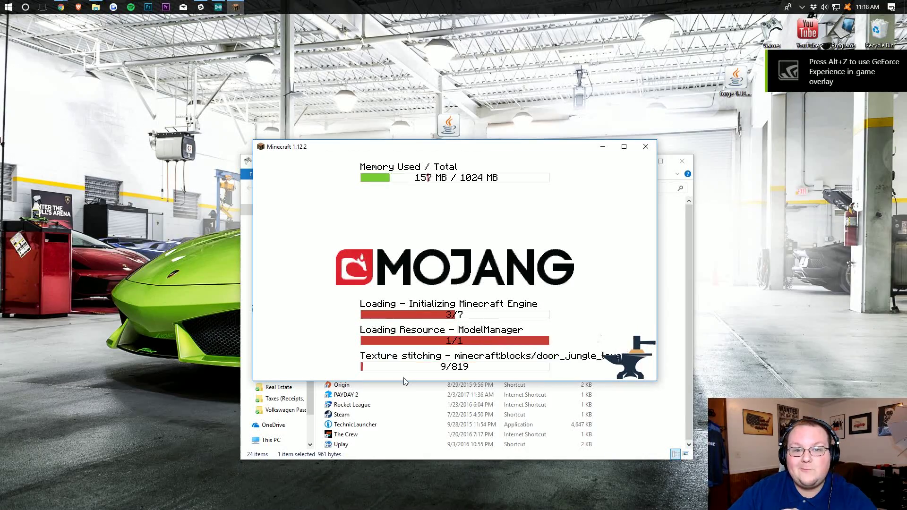
pyautogui.click(625, 147)
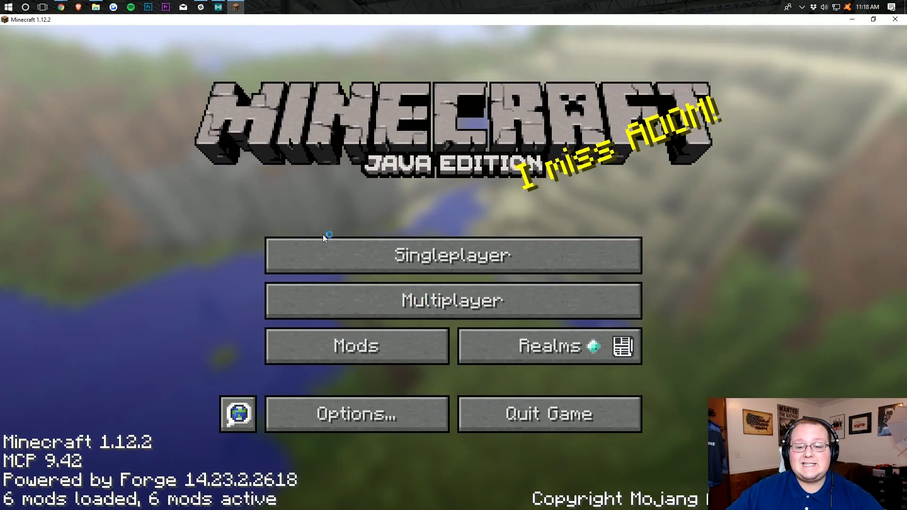
# View the details of Just Enough Items in the game's mod list and return to the main menu.
pyautogui.click(360, 354)
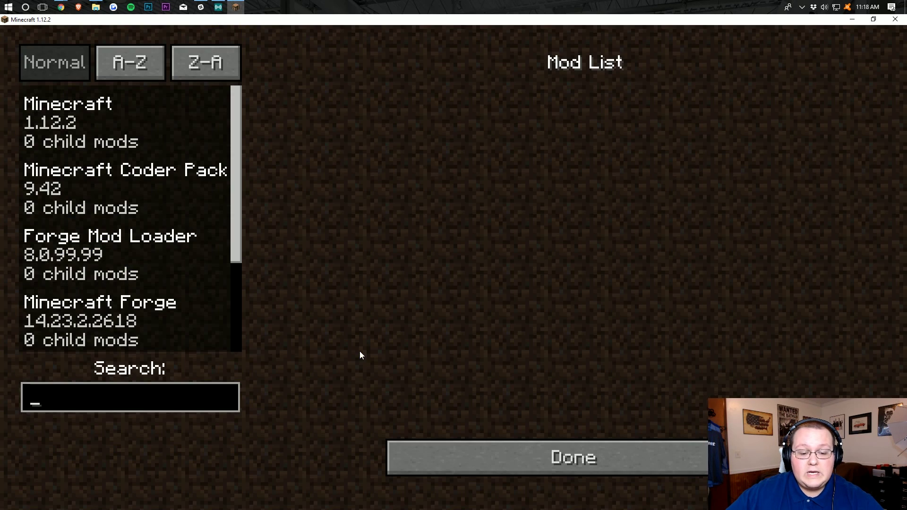
pyautogui.scroll(-3, 97, 226)
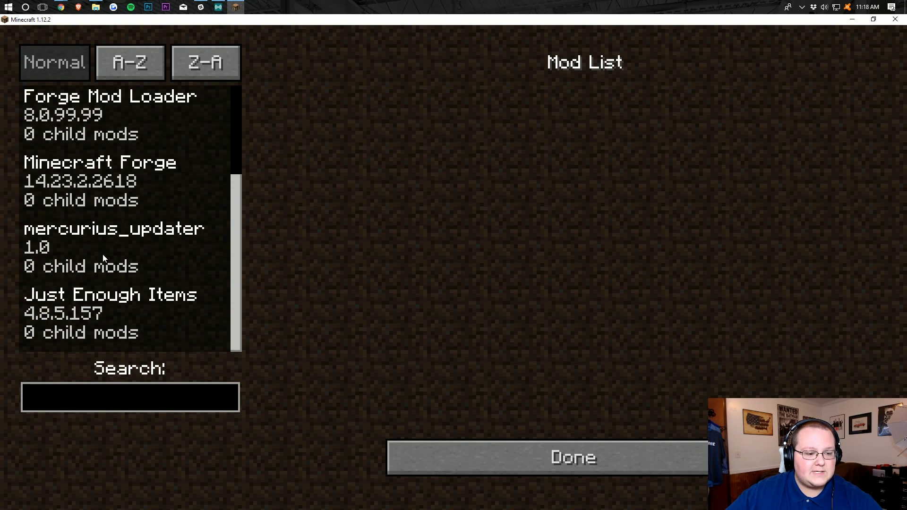
pyautogui.click(101, 326)
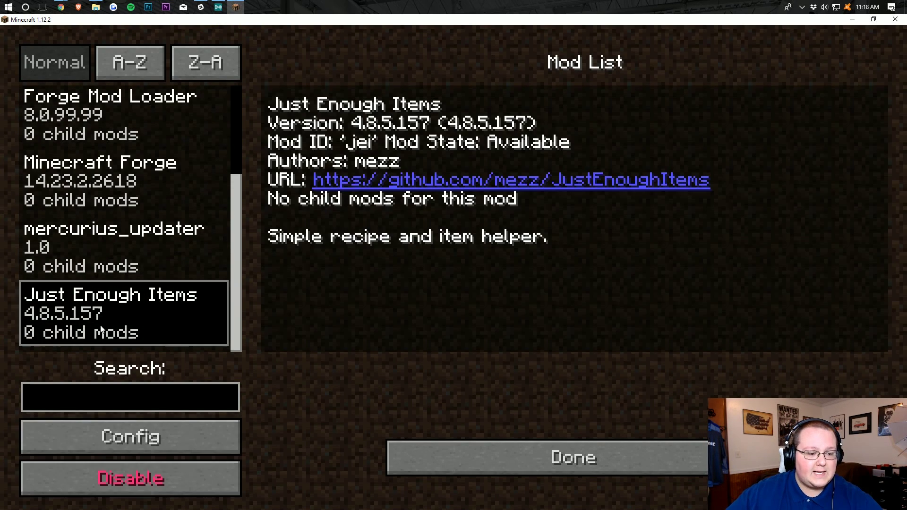
pyautogui.click(521, 466)
# Load the singleplayer survival world "New World" dated 2/18/18 and bring up the player's inventory.
pyautogui.click(450, 256)
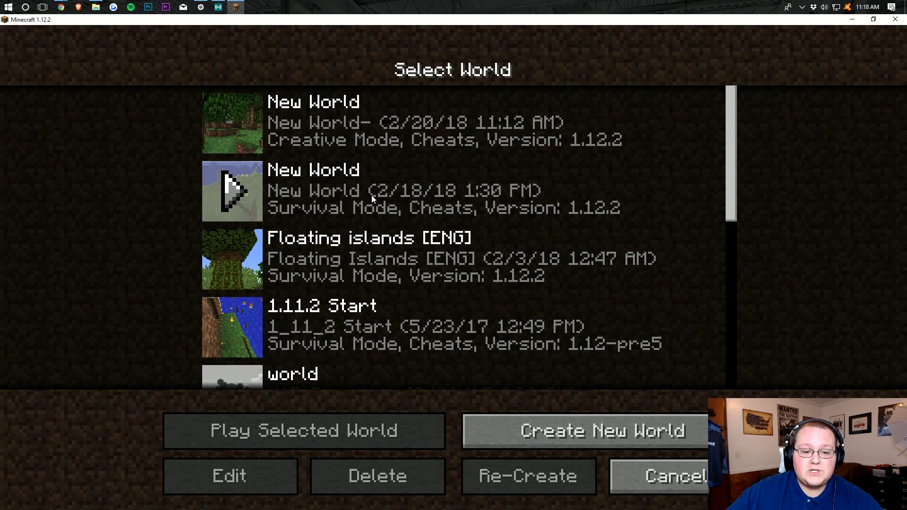
pyautogui.doubleClick(371, 194)
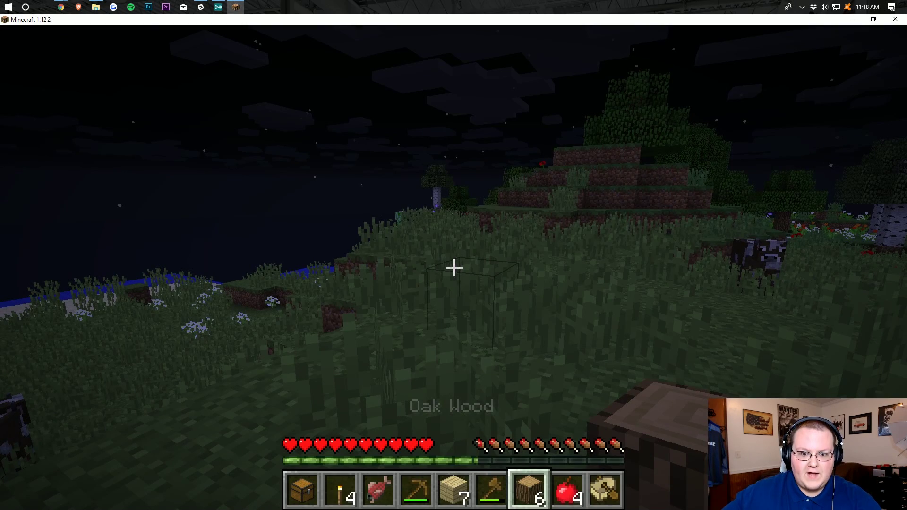
pyautogui.press('e')
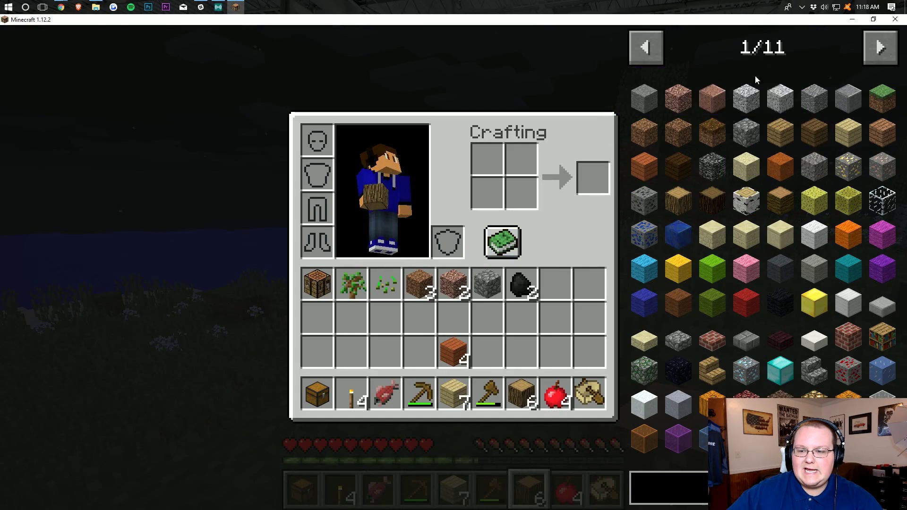
# Page through the JEI item list to its last page and back to page 2.
pyautogui.click(880, 47)
pyautogui.click(881, 47)
pyautogui.click(880, 48)
pyautogui.click(880, 47)
pyautogui.click(881, 48)
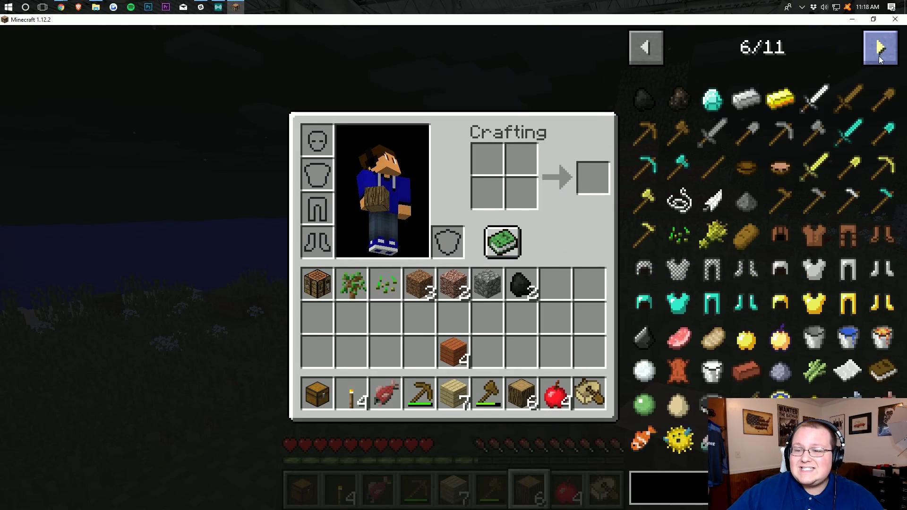
pyautogui.click(881, 48)
pyautogui.click(882, 49)
pyautogui.click(887, 55)
pyautogui.click(887, 54)
pyautogui.click(886, 55)
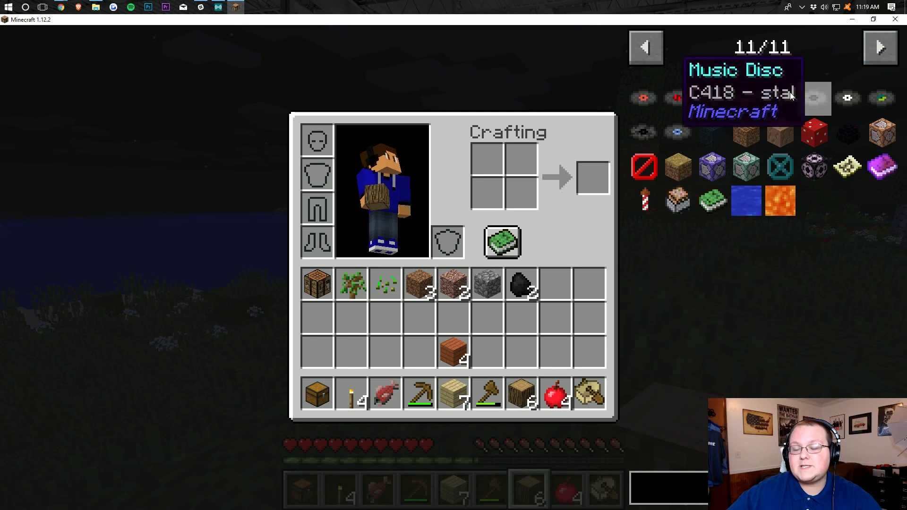
pyautogui.click(656, 48)
pyautogui.click(656, 48)
pyautogui.click(656, 48)
pyautogui.click(656, 48)
pyautogui.click(656, 47)
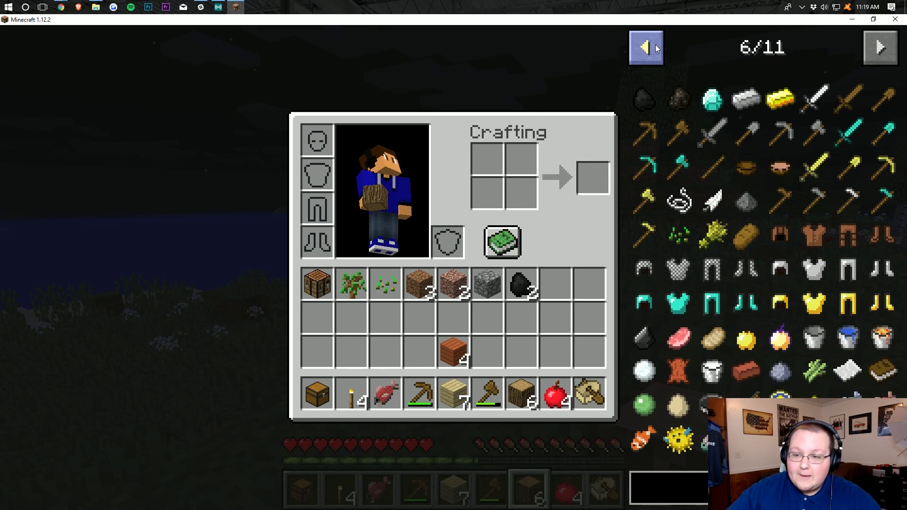
pyautogui.click(656, 48)
pyautogui.click(656, 47)
pyautogui.click(656, 47)
pyautogui.click(656, 48)
# View the crafting recipes of the emerald block and the crafting table, and return to the inventory.
pyautogui.click(713, 201)
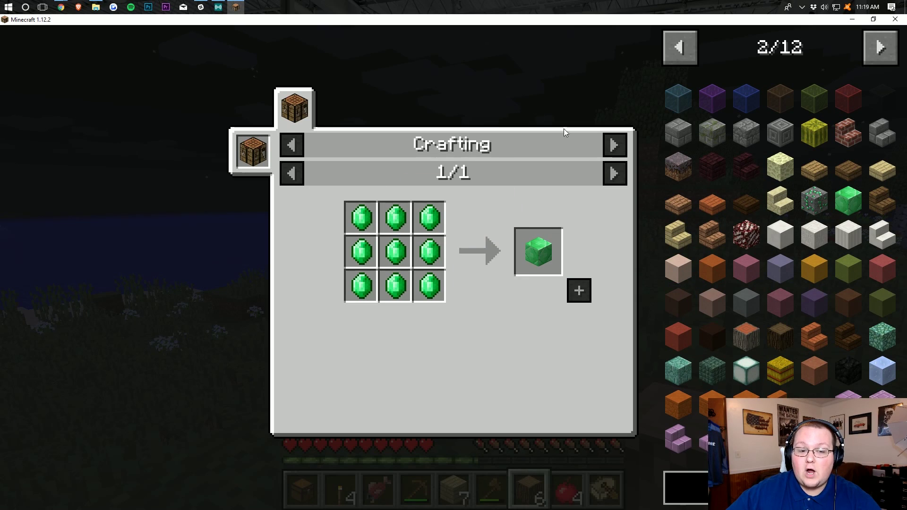
pyautogui.click(248, 146)
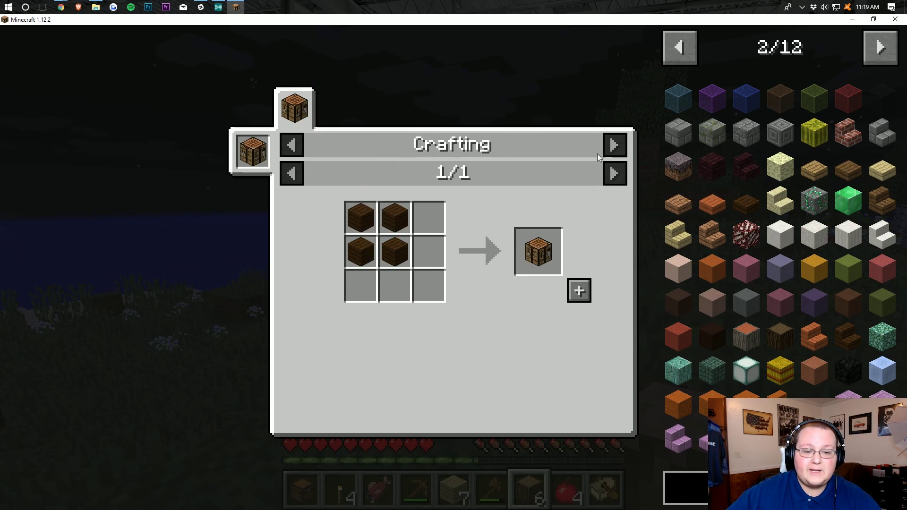
pyautogui.press('Escape')
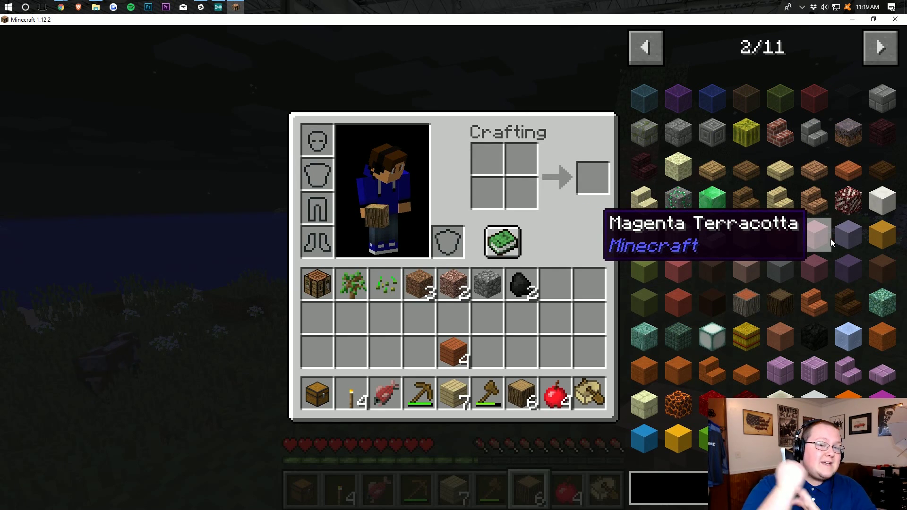